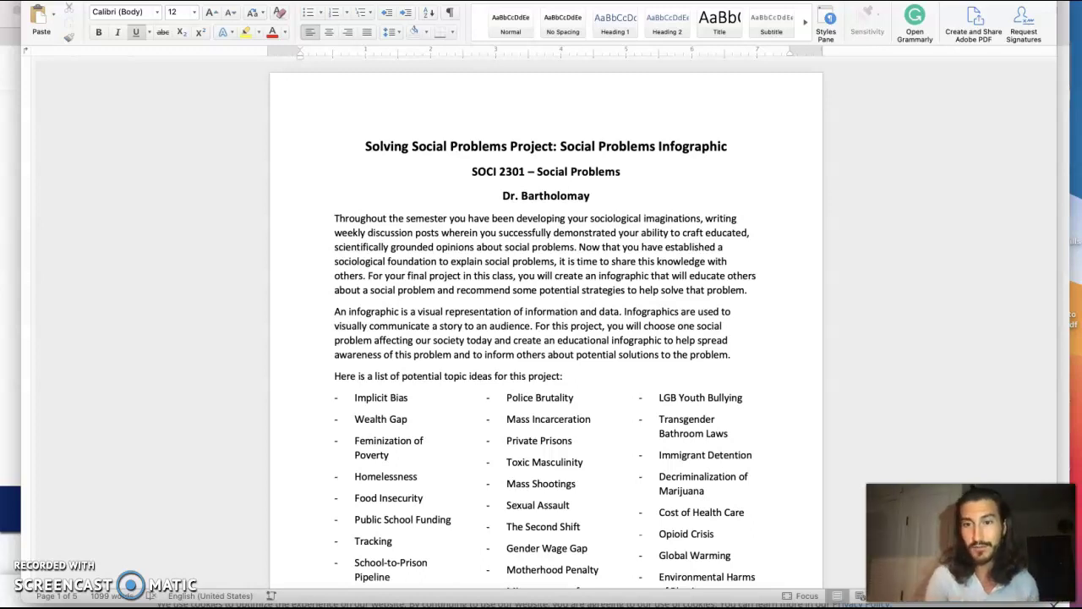
Look through the assignment instructions down to the paragraph on creating the infographic and open its canva.com link
{"action": "scroll", "coordinate": [318, 200], "scroll_direction": "down", "scroll_amount": 5}
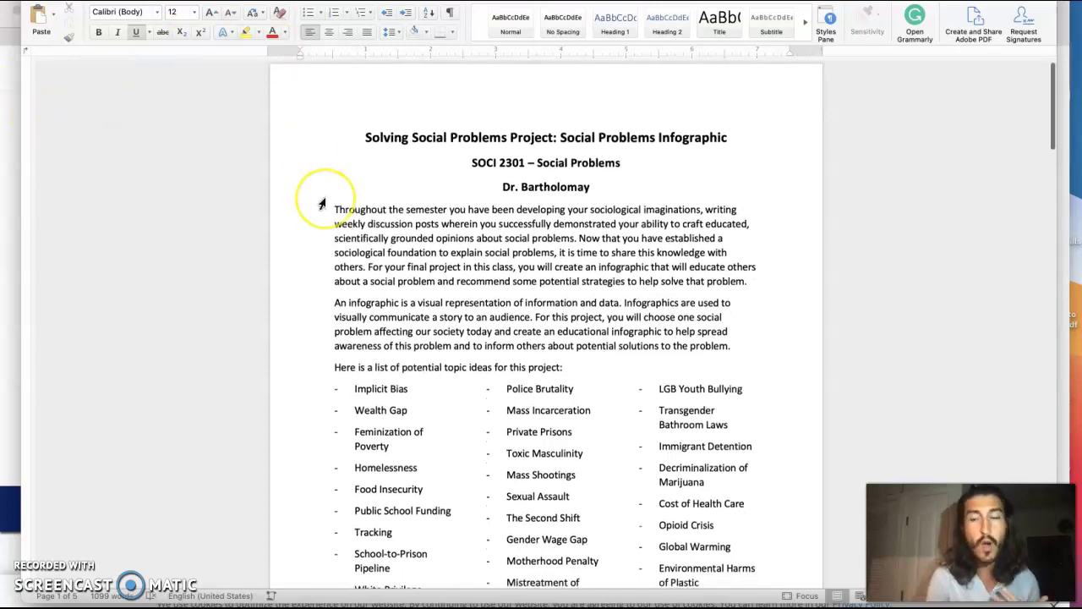
{"action": "scroll", "coordinate": [322, 203], "scroll_direction": "down", "scroll_amount": 20}
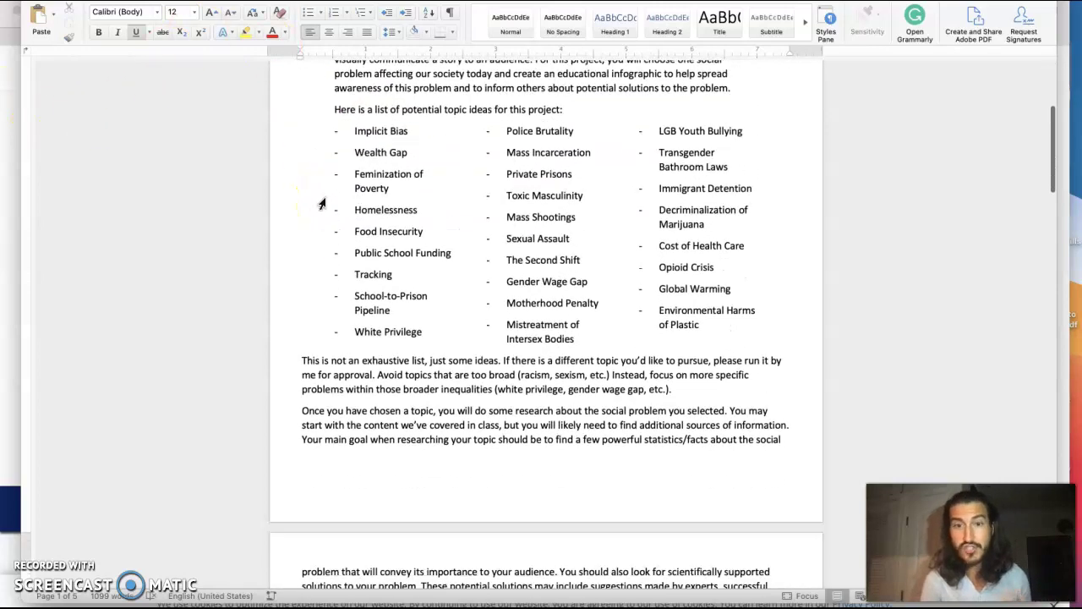
{"action": "scroll", "coordinate": [322, 203], "scroll_direction": "down", "scroll_amount": 2}
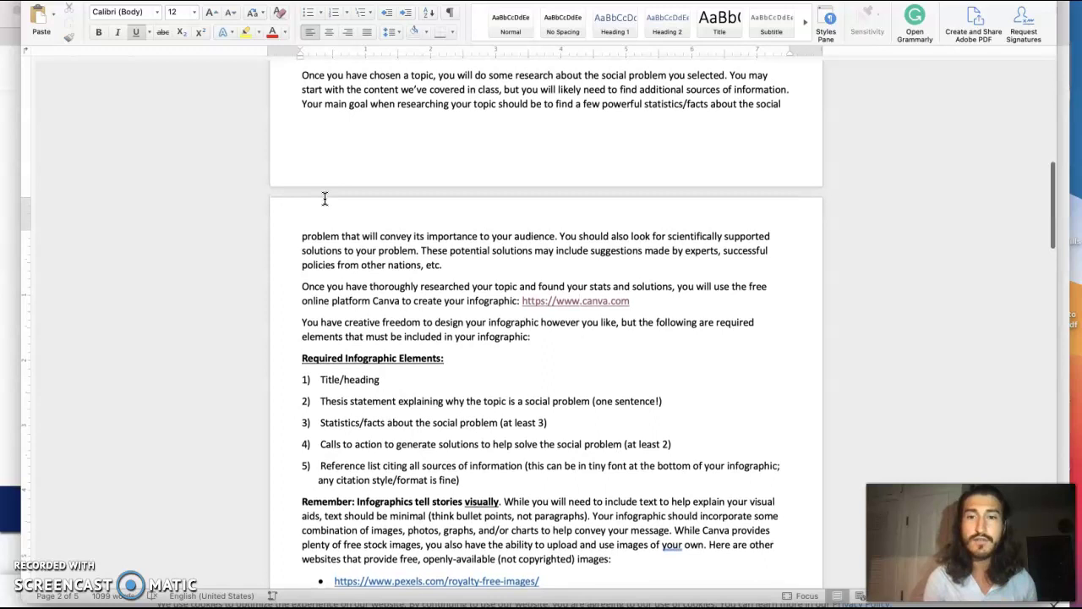
{"action": "left_click", "coordinate": [598, 301]}
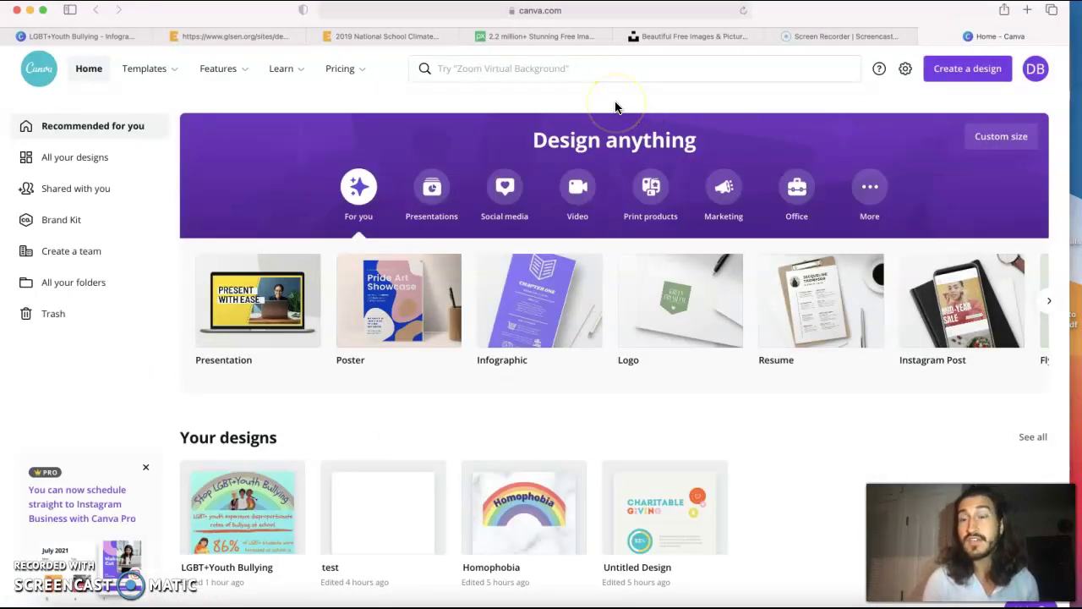
{"action": "left_click", "coordinate": [1039, 82]}
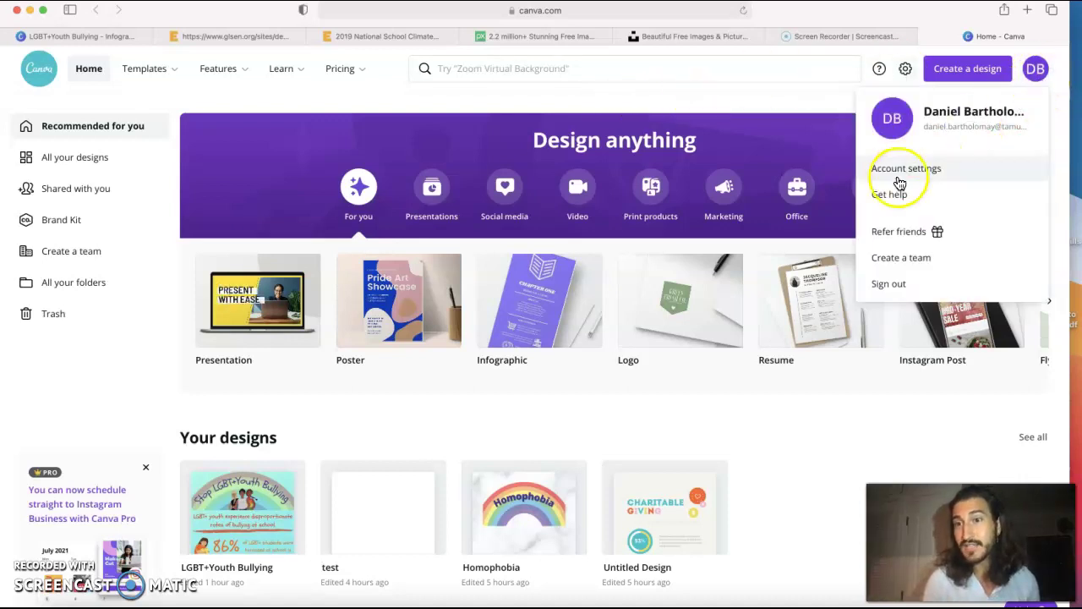
{"action": "left_click", "coordinate": [1054, 65]}
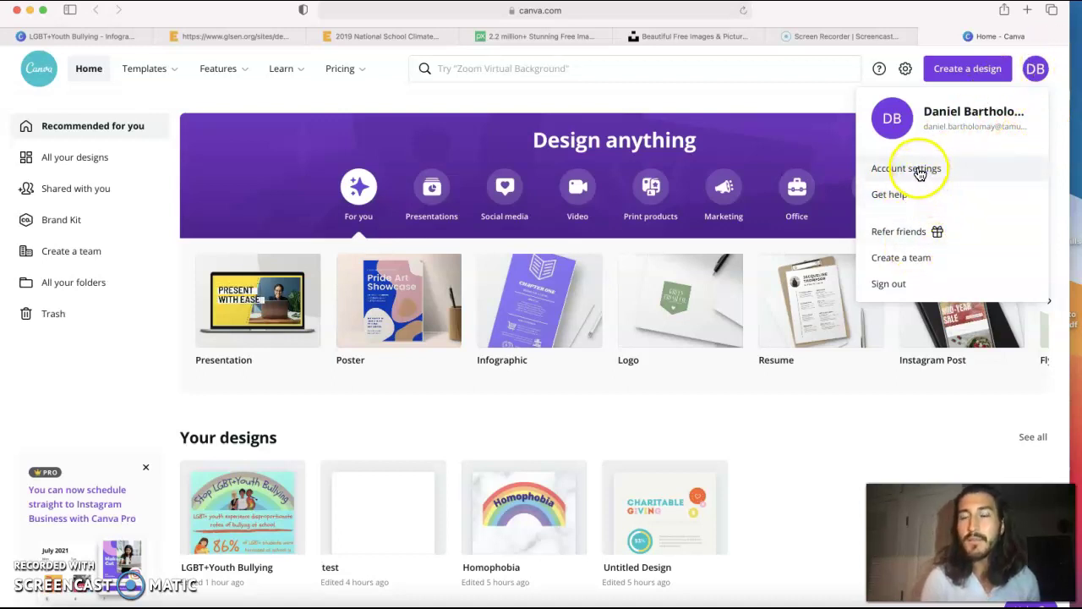
{"action": "left_click", "coordinate": [809, 97]}
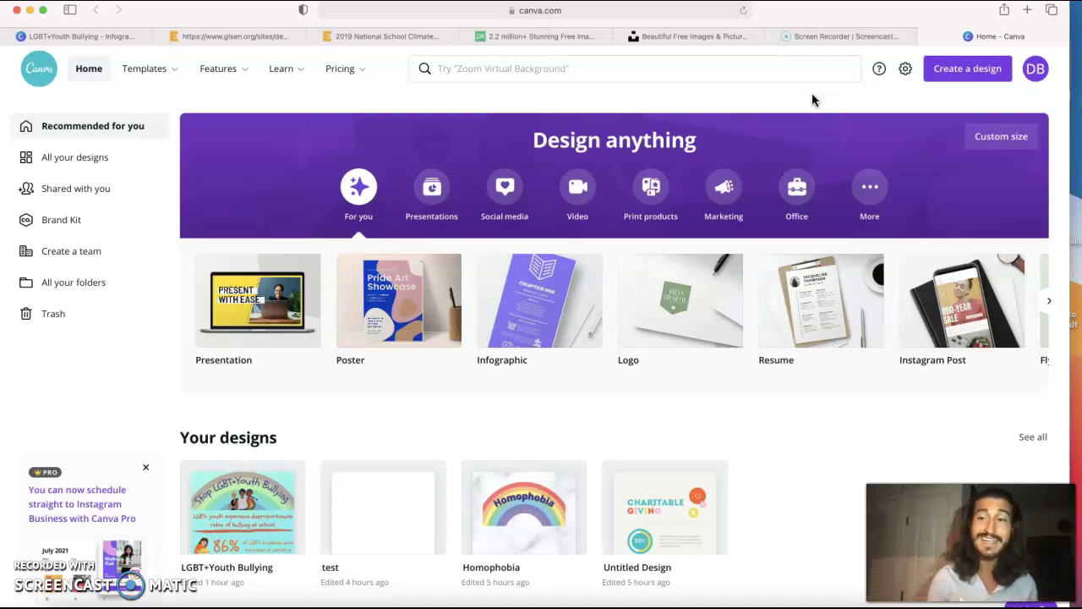
Sign out of the current Canva account and bring up the account login form
{"action": "left_click", "coordinate": [1036, 72]}
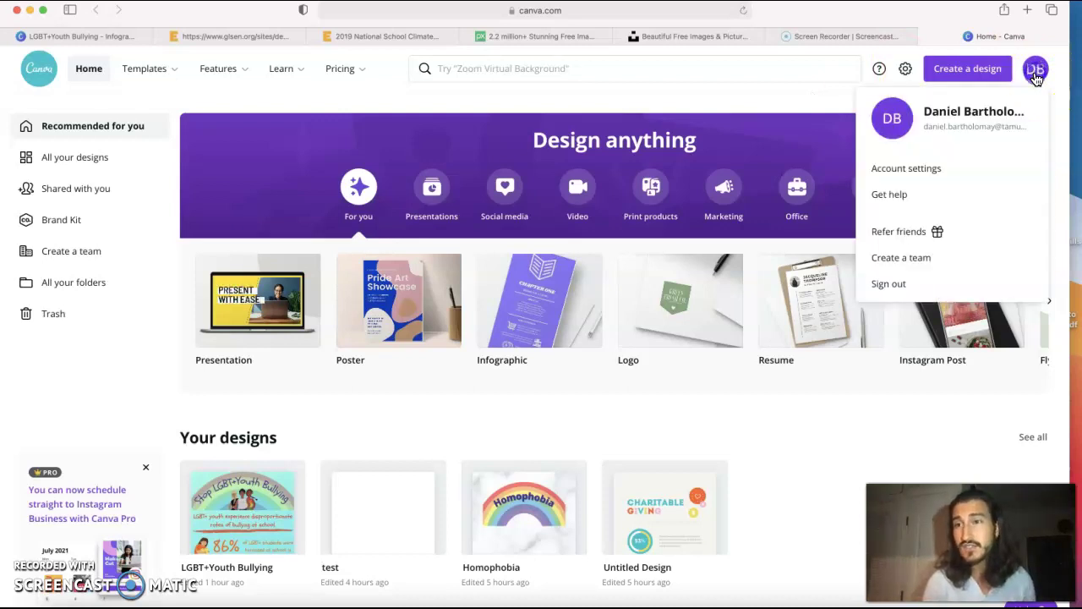
{"action": "left_click", "coordinate": [890, 284]}
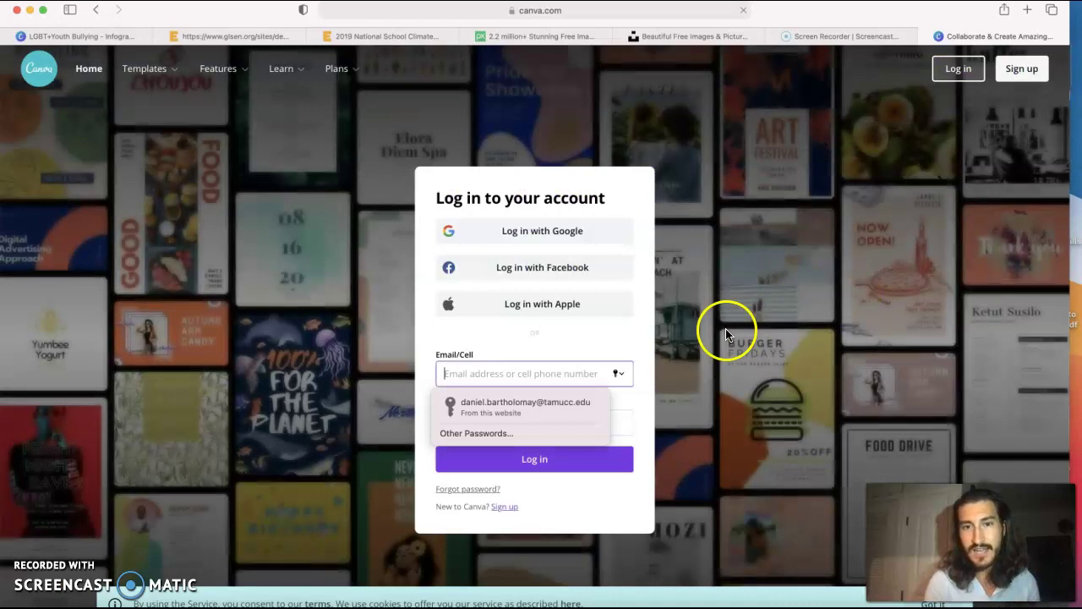
{"action": "left_click", "coordinate": [580, 343]}
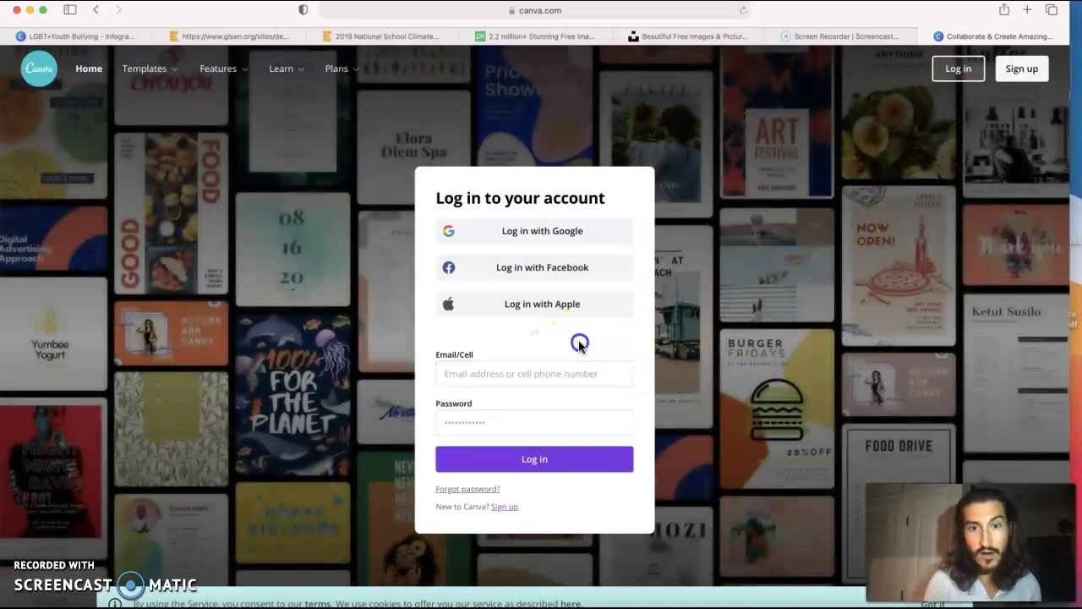
Log in to the account by filling the e-mail and password fields with the saved credentials
{"action": "left_click", "coordinate": [499, 373]}
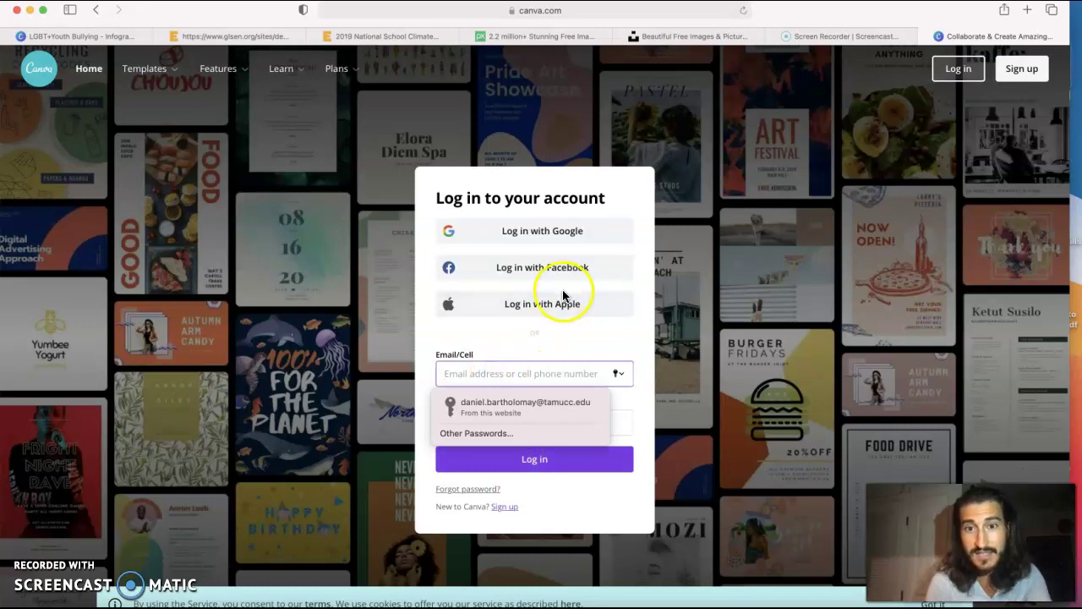
{"action": "type", "text": "dan"}
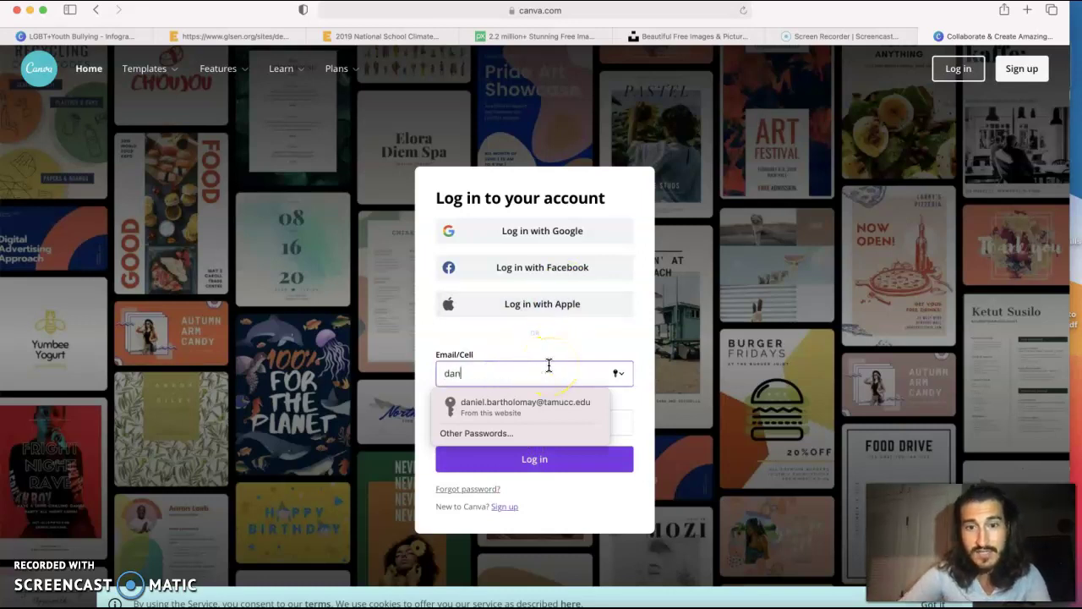
{"action": "left_click", "coordinate": [547, 409]}
{"action": "left_click", "coordinate": [529, 470]}
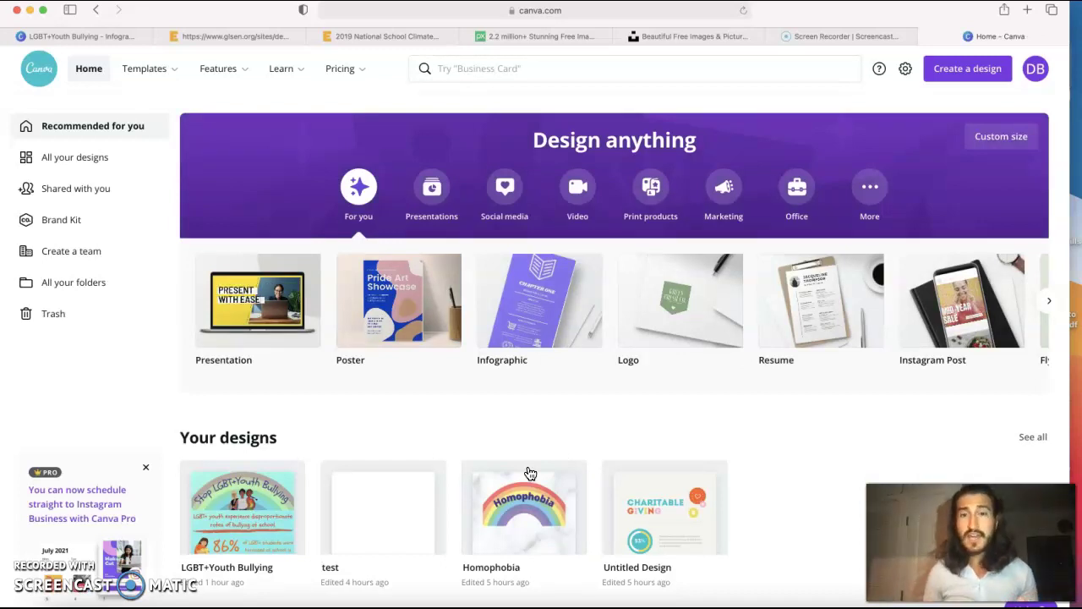
Search for "info" and pick the suggested Infographic design type to list its templates
{"action": "left_click", "coordinate": [529, 74]}
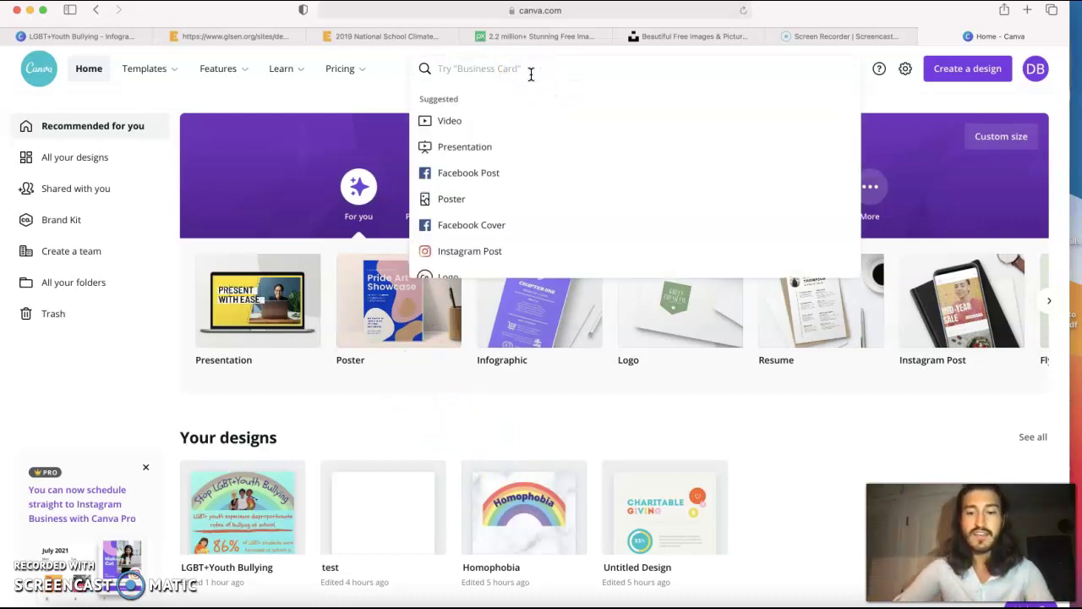
{"action": "type", "text": "inf"}
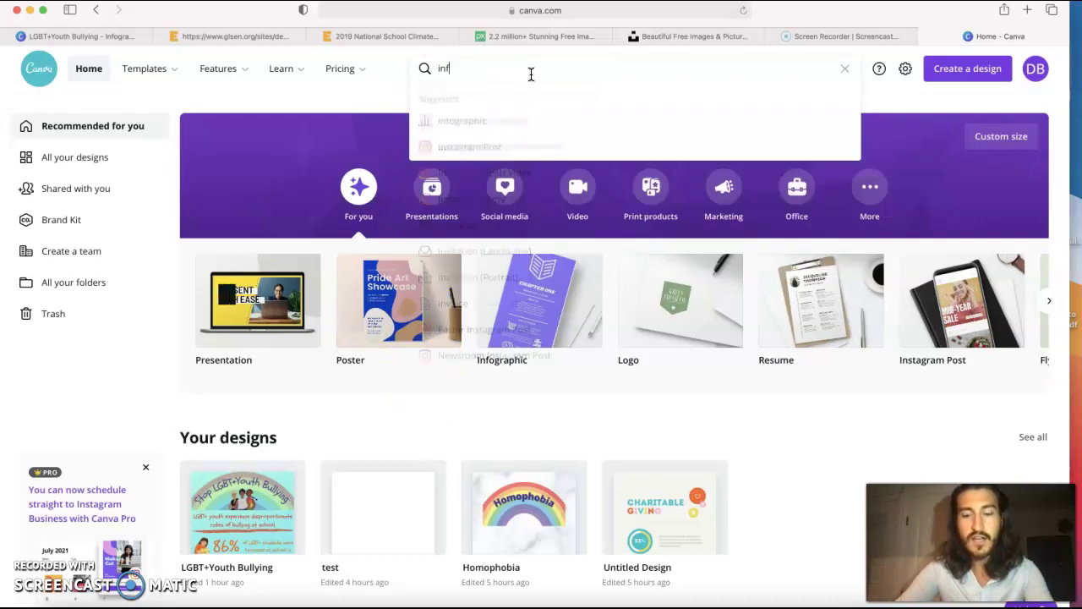
{"action": "type", "text": "o"}
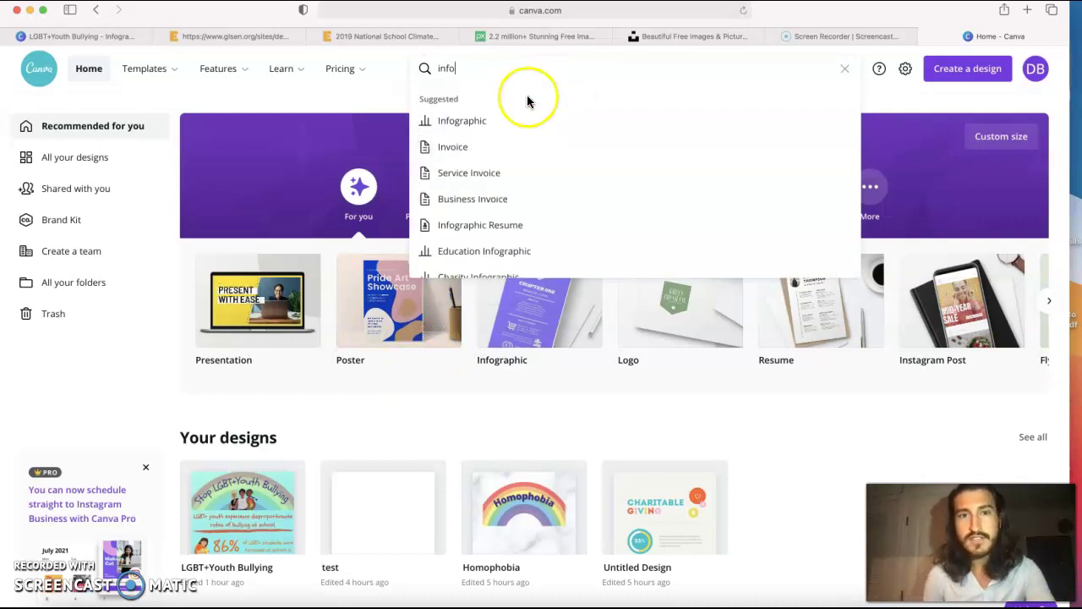
{"action": "left_click", "coordinate": [474, 122]}
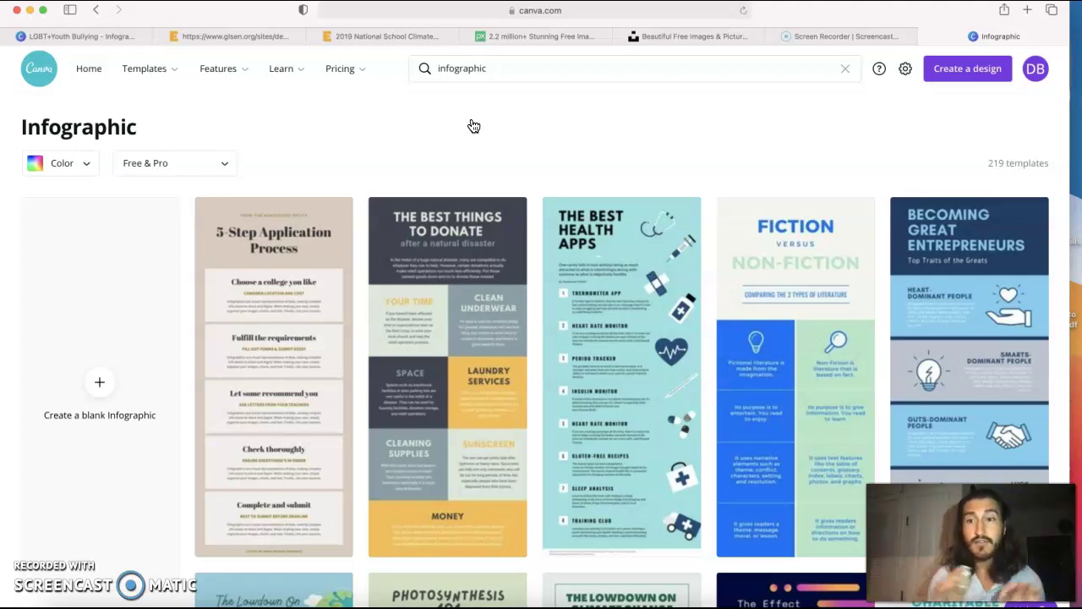
Look over the available infographic templates and create a blank infographic instead
{"action": "scroll", "coordinate": [544, 292], "scroll_direction": "down", "scroll_amount": 5}
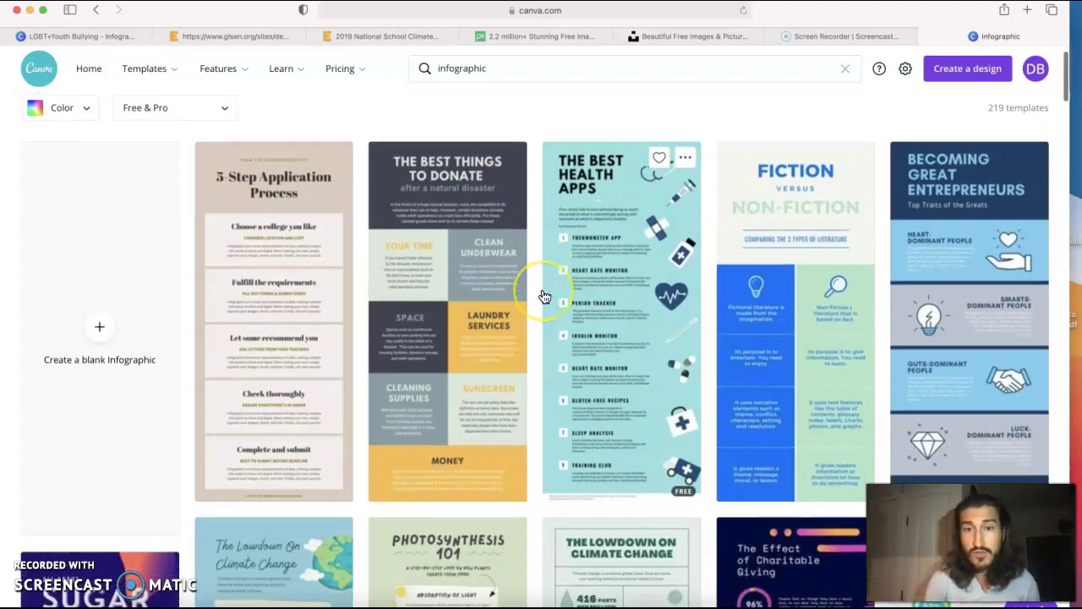
{"action": "scroll", "coordinate": [543, 296], "scroll_direction": "down", "scroll_amount": 10}
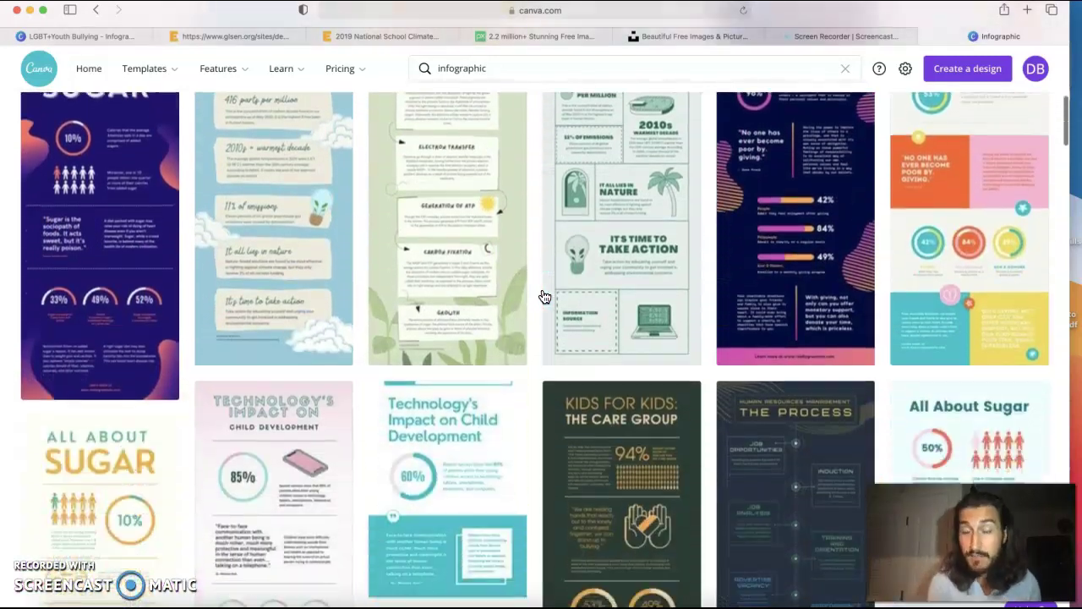
{"action": "scroll", "coordinate": [543, 295], "scroll_direction": "down", "scroll_amount": 5}
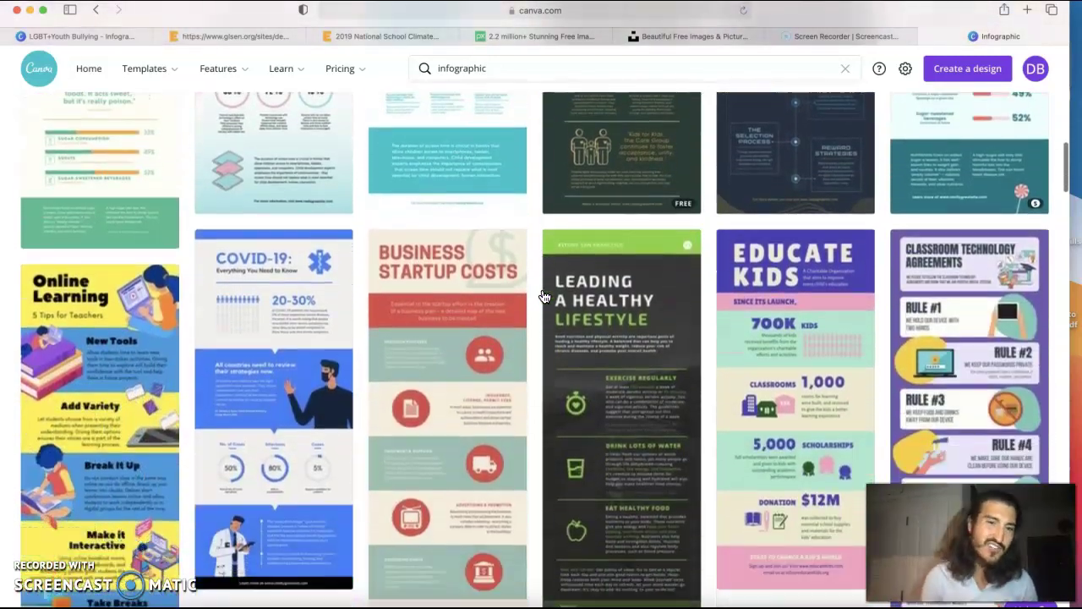
{"action": "left_click", "coordinate": [830, 342]}
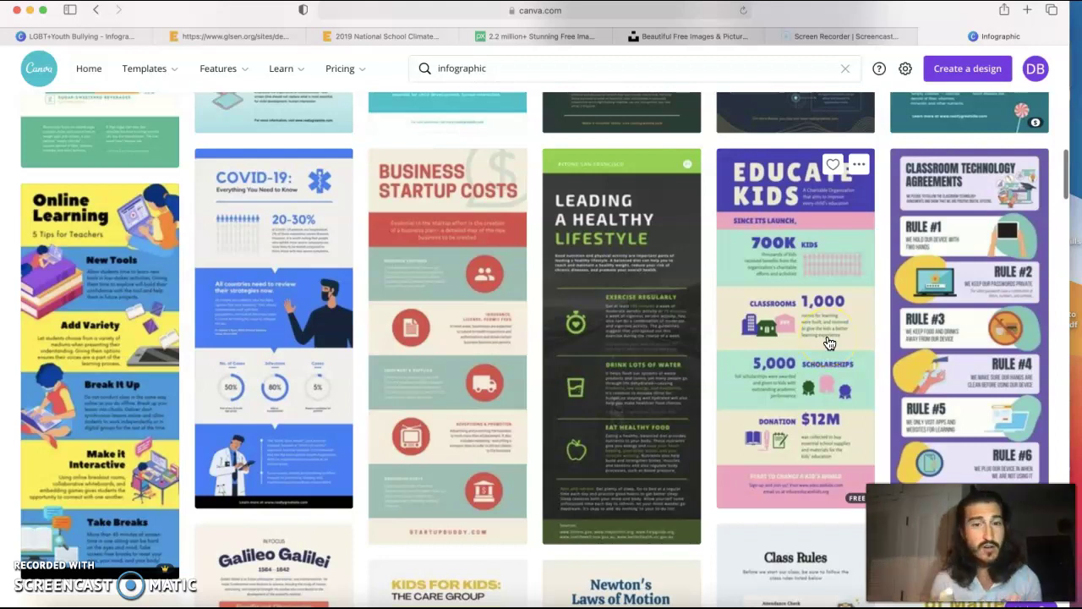
{"action": "scroll", "coordinate": [829, 342], "scroll_direction": "up", "scroll_amount": 10}
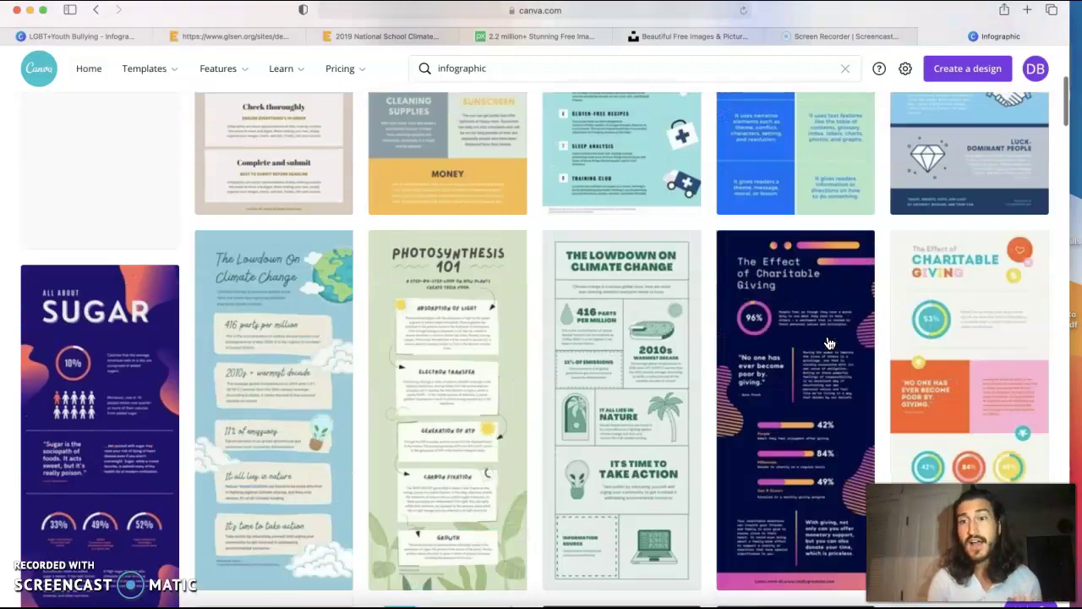
{"action": "scroll", "coordinate": [830, 342], "scroll_direction": "up", "scroll_amount": 3}
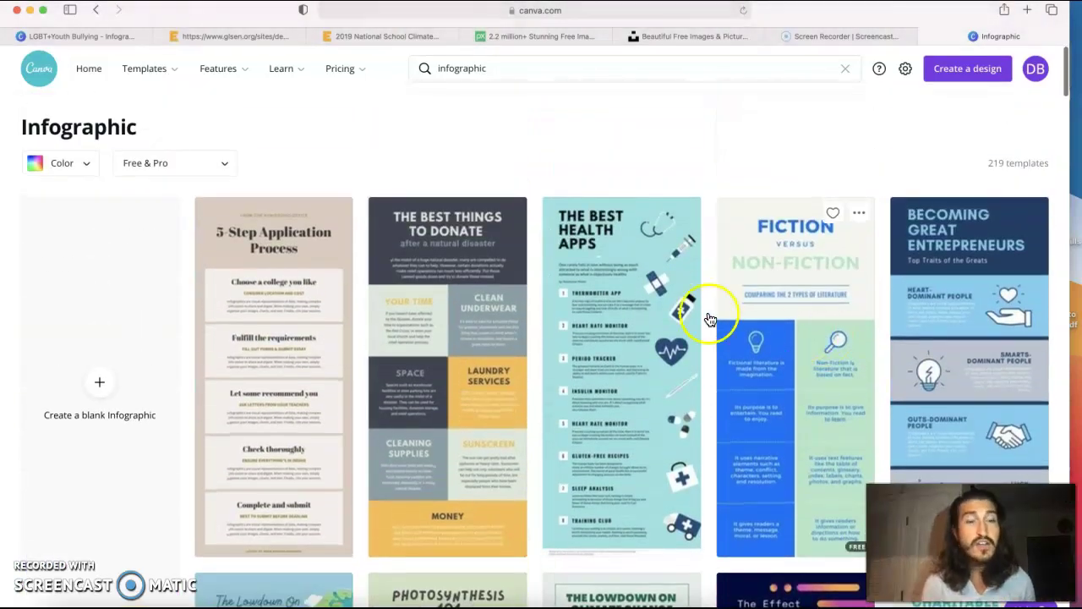
{"action": "left_click", "coordinate": [244, 430]}
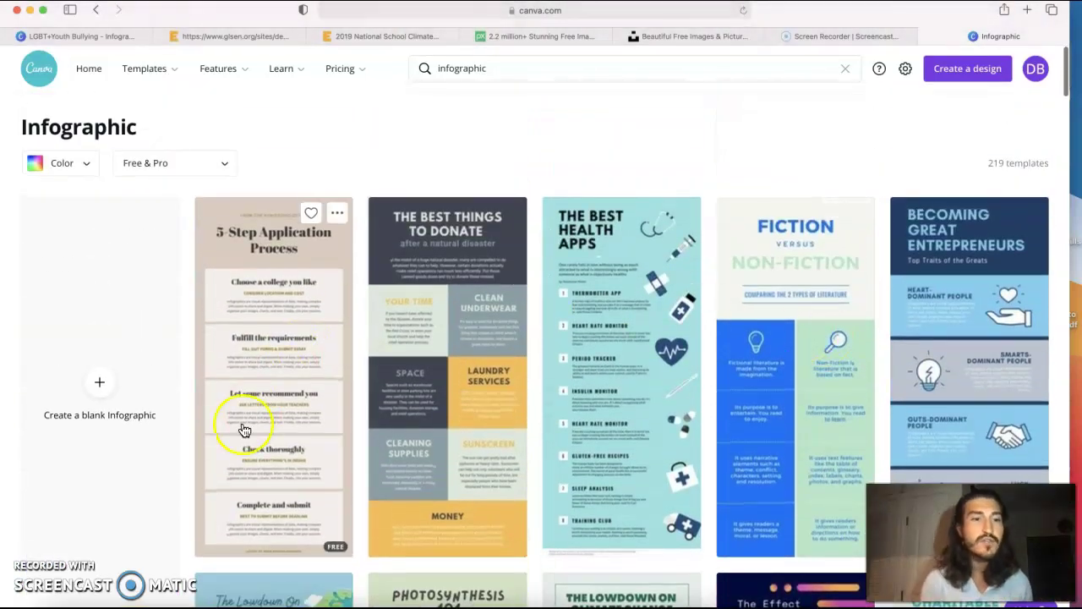
{"action": "left_click", "coordinate": [104, 387]}
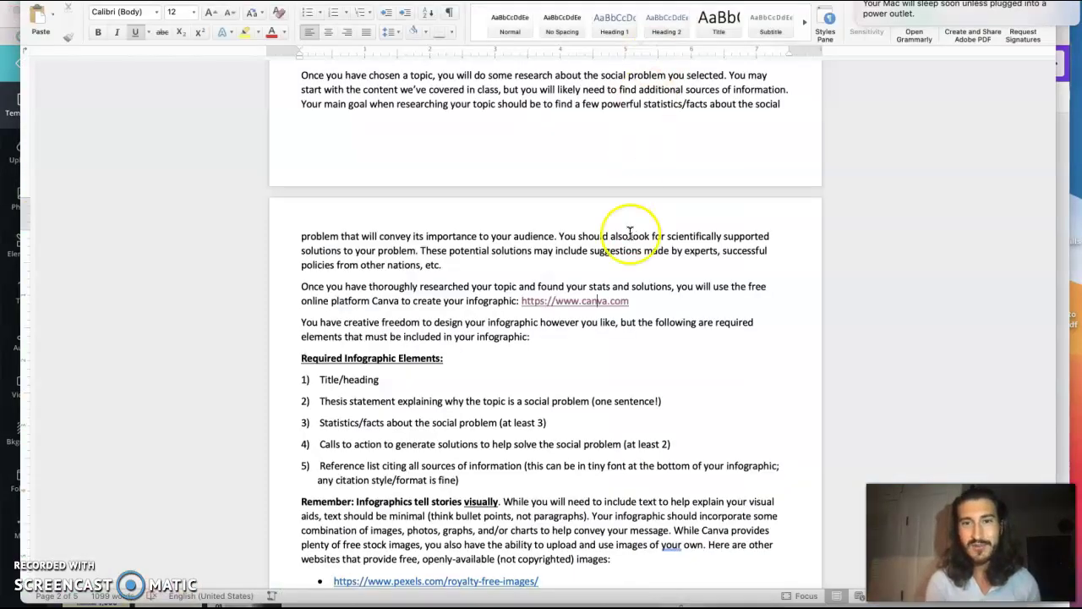
Review the list of potential topic ideas in the Word assignment document and return to the blank infographic in Canva
{"action": "scroll", "coordinate": [630, 234], "scroll_direction": "up", "scroll_amount": 8}
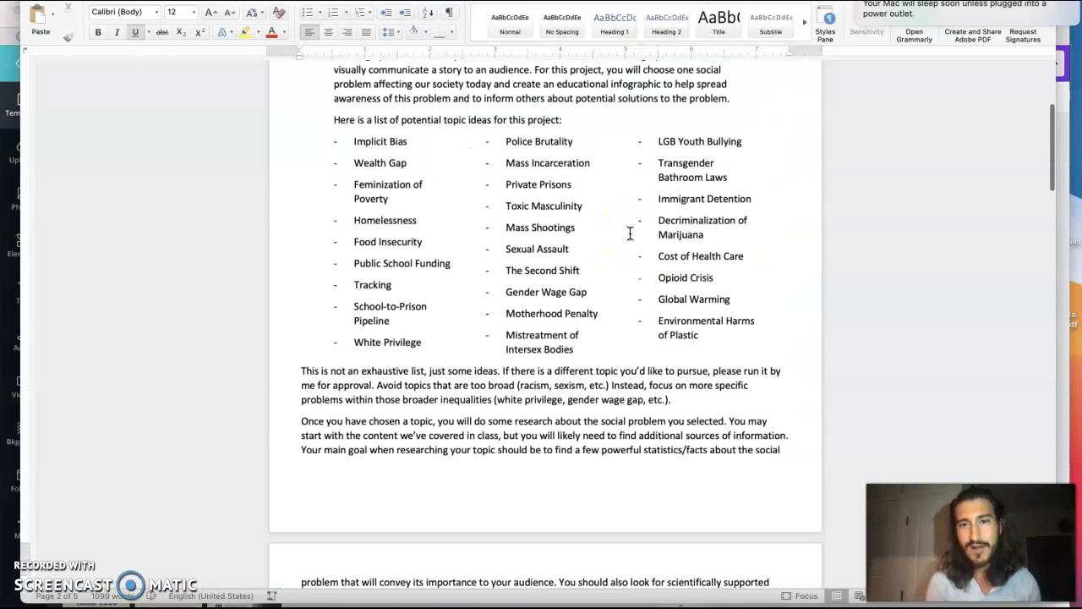
{"action": "scroll", "coordinate": [630, 234], "scroll_direction": "up", "scroll_amount": 2}
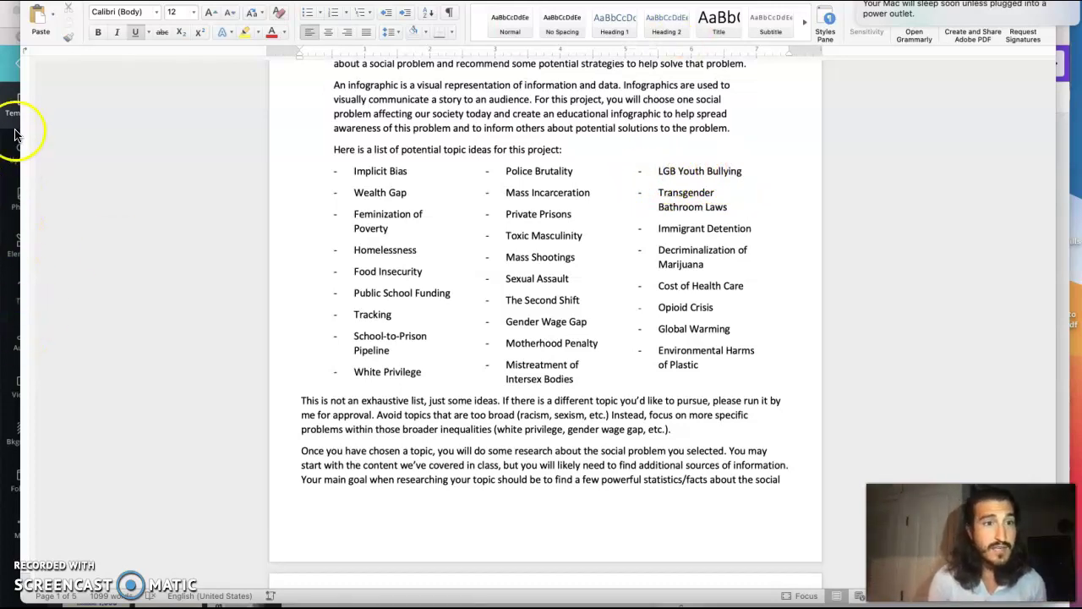
{"action": "left_click", "coordinate": [7, 30]}
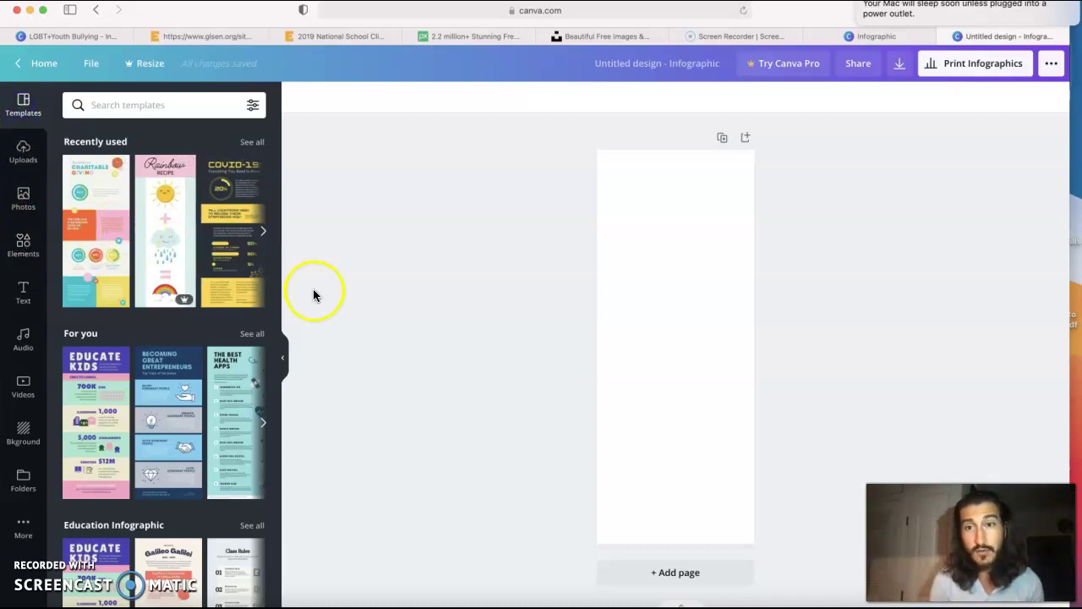
View the upload area and insert the grey marbled texture photo from the trending stock photos into the blank infographic
{"action": "left_click", "coordinate": [24, 158]}
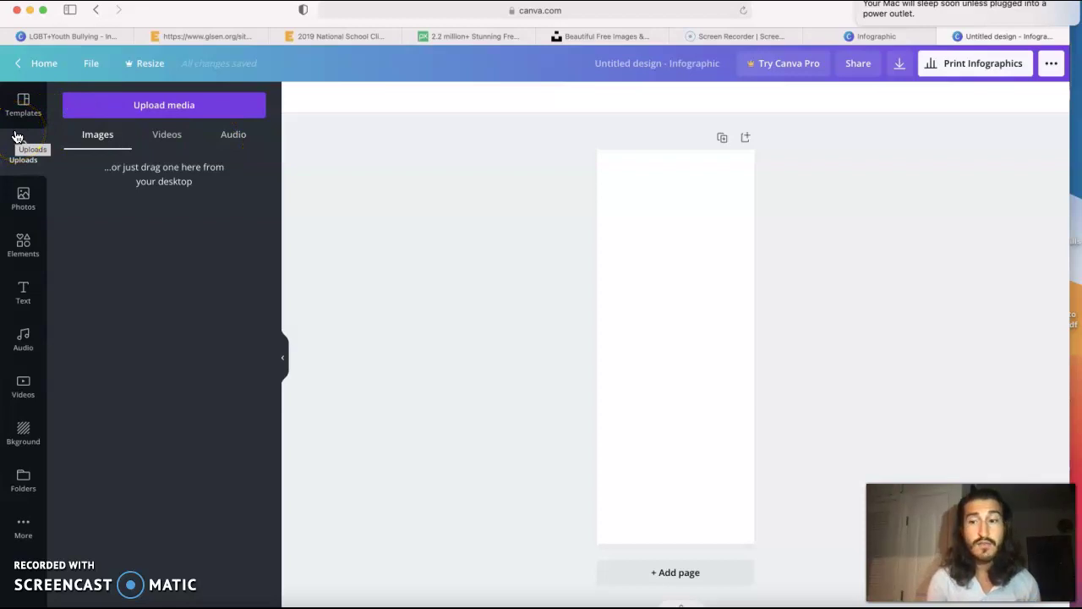
{"action": "left_click", "coordinate": [24, 203]}
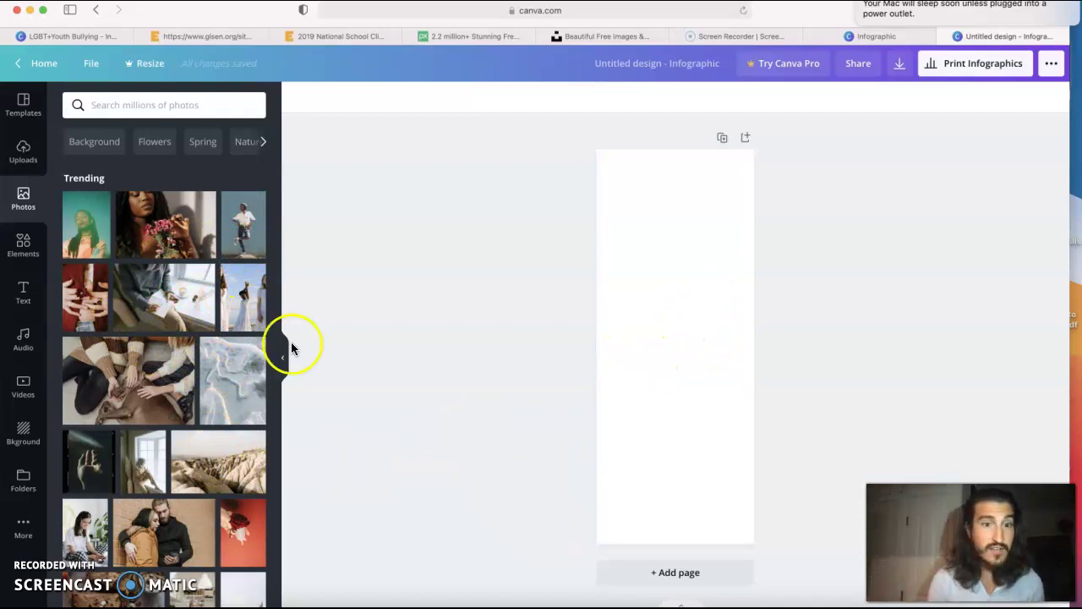
{"action": "left_click", "coordinate": [227, 397]}
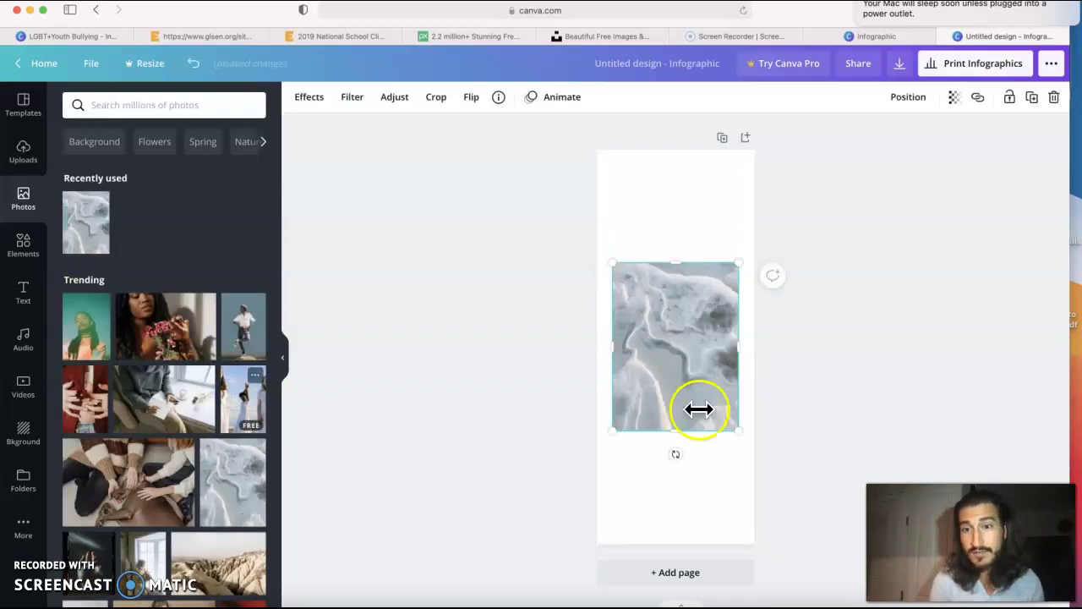
Shrink the photo to about 70% of the page width, undo a further reduction, and place it around the page's mid-height
{"action": "left_click_drag", "start_coordinate": [633, 409], "coordinate": [672, 284]}
{"action": "left_click_drag", "start_coordinate": [613, 368], "coordinate": [633, 348]}
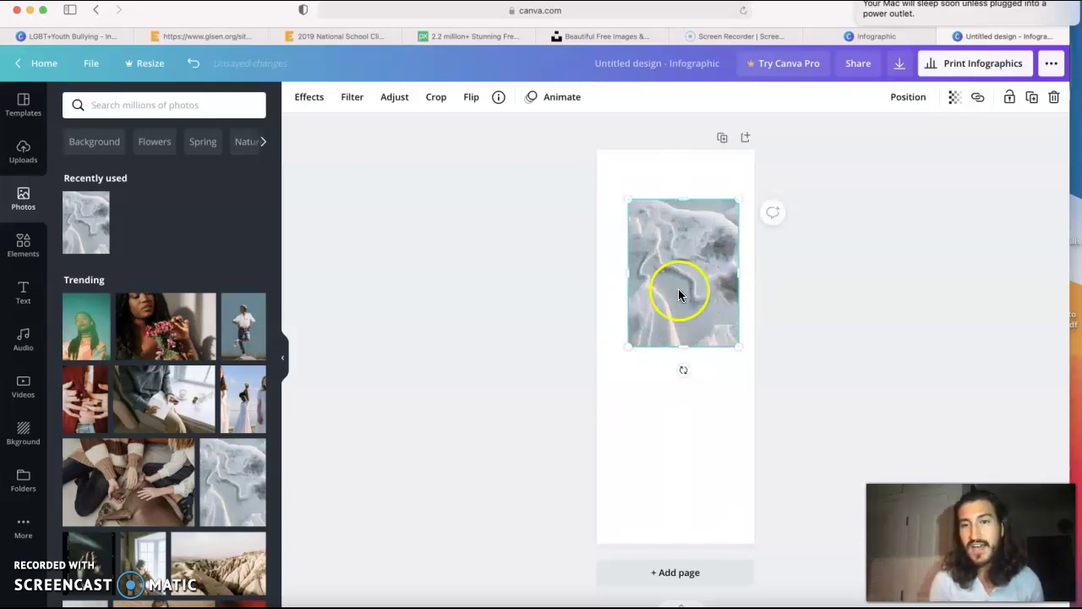
{"action": "left_click_drag", "start_coordinate": [630, 346], "coordinate": [693, 220]}
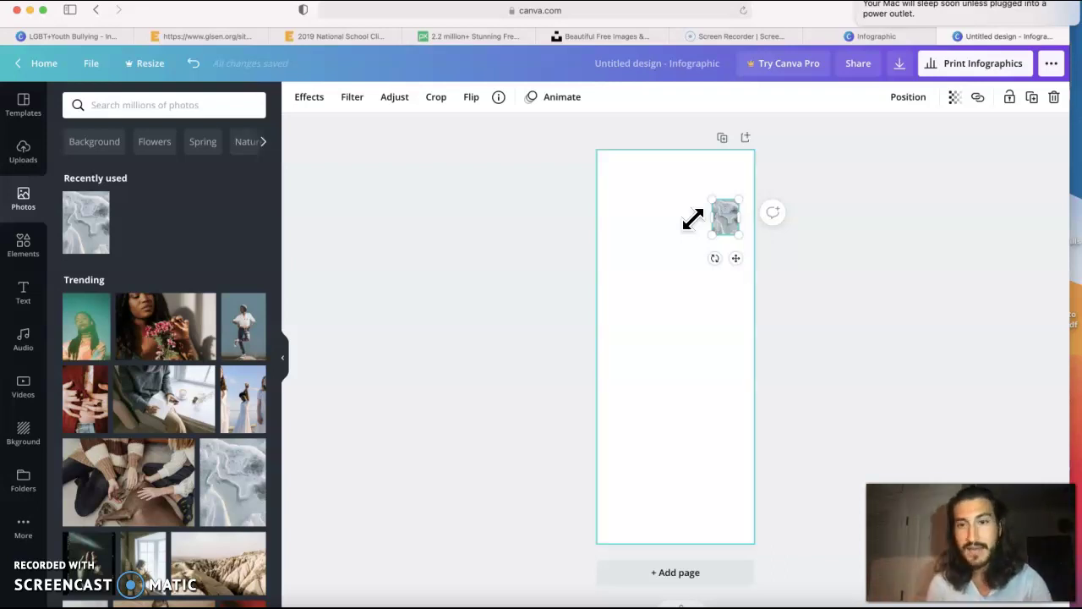
{"action": "key", "text": "super+z"}
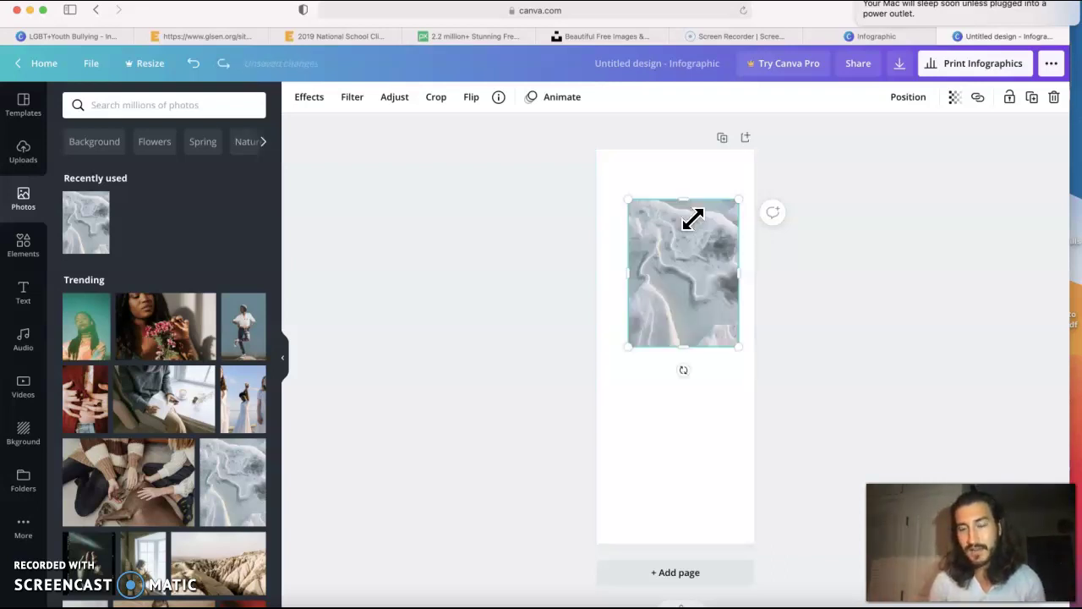
{"action": "left_click_drag", "start_coordinate": [684, 273], "coordinate": [683, 324]}
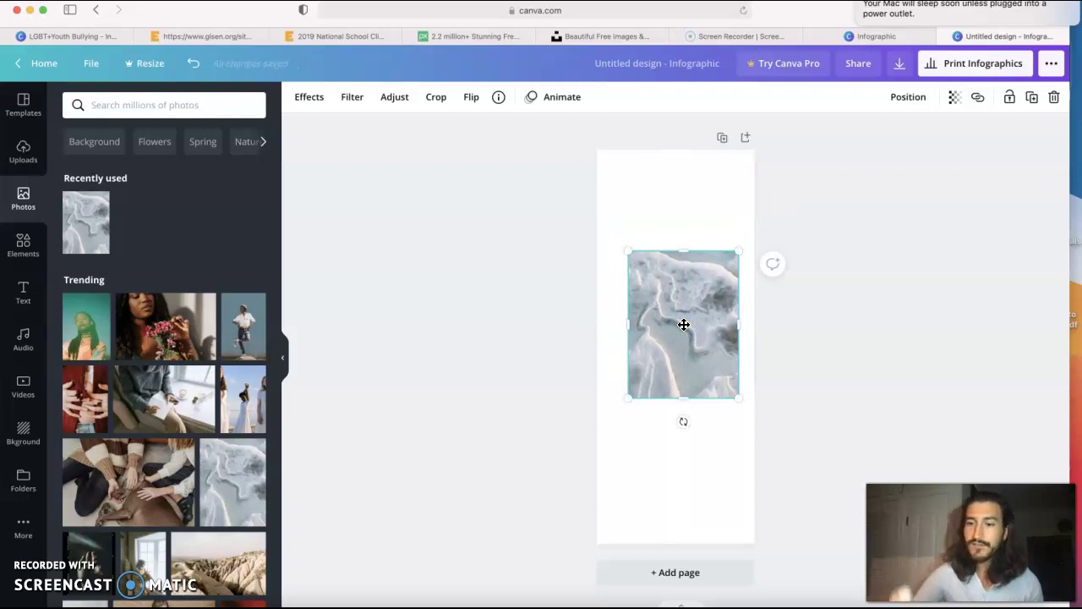
Delete the marbled photo from the page and search the stock photos for "lgbt"
{"action": "key", "text": "BackSpace"}
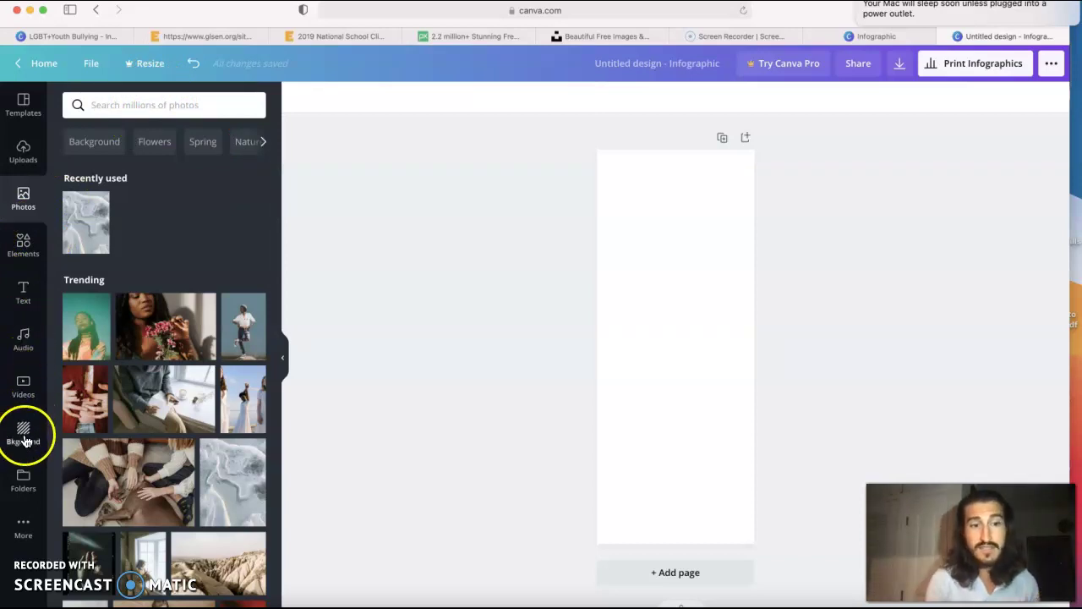
{"action": "left_click", "coordinate": [189, 103]}
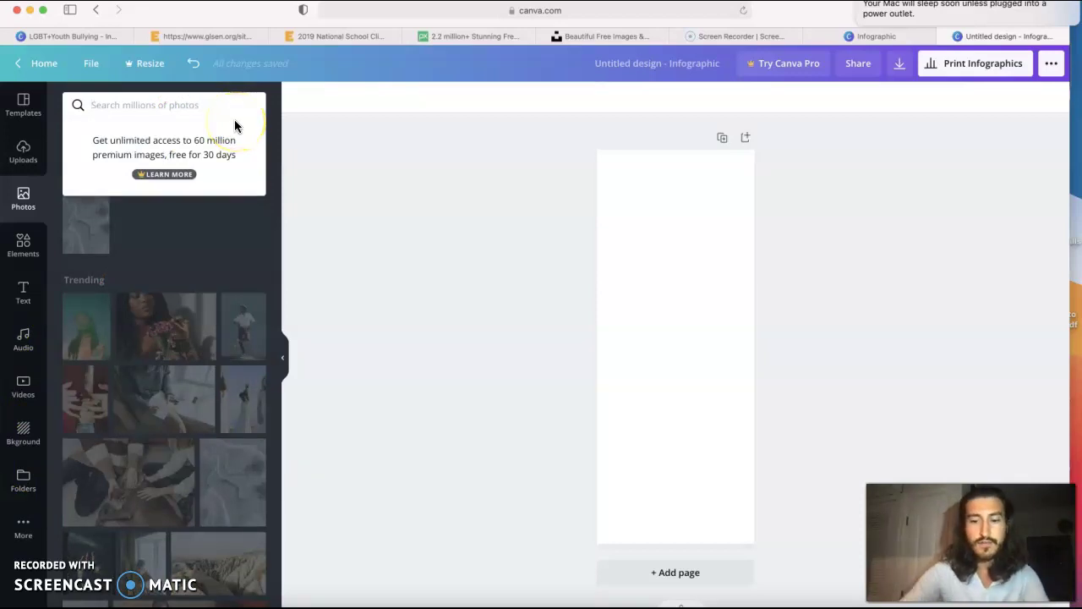
{"action": "type", "text": "lgbt"}
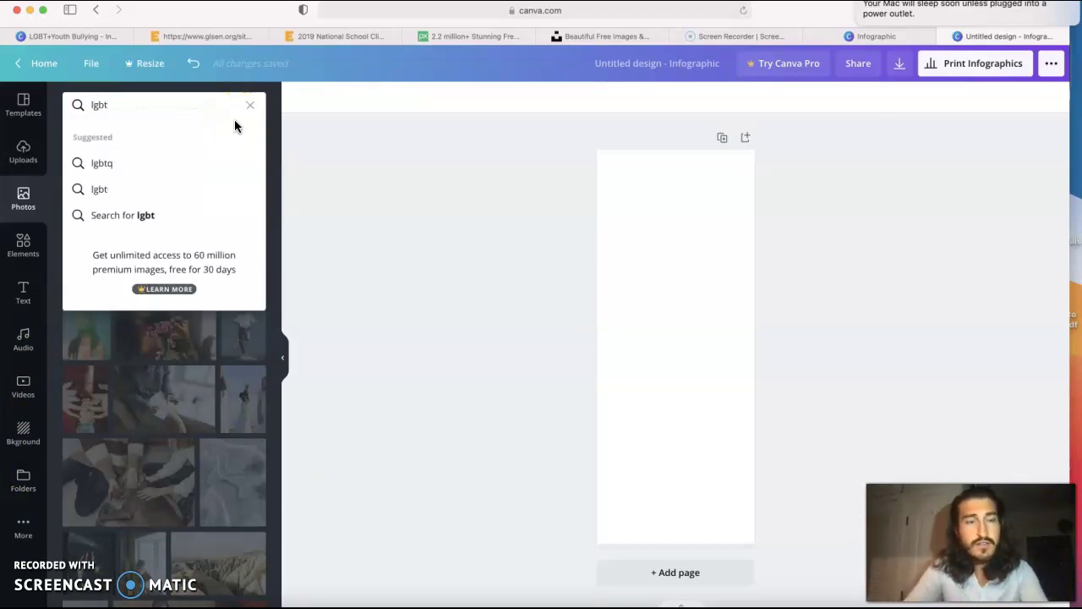
{"action": "key", "text": "Return"}
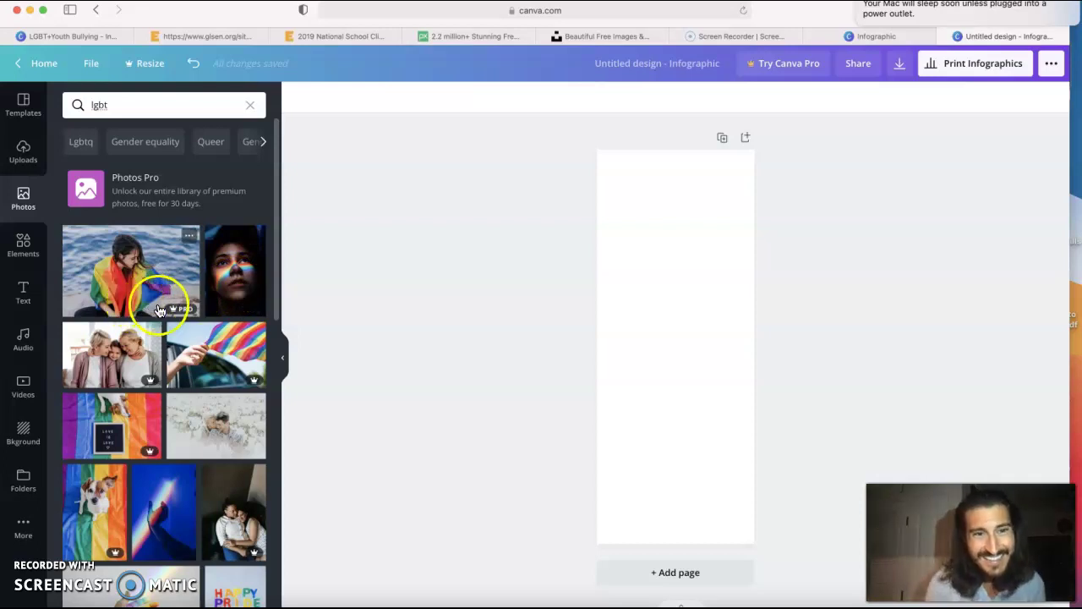
{"action": "mouse_move", "coordinate": [179, 310]}
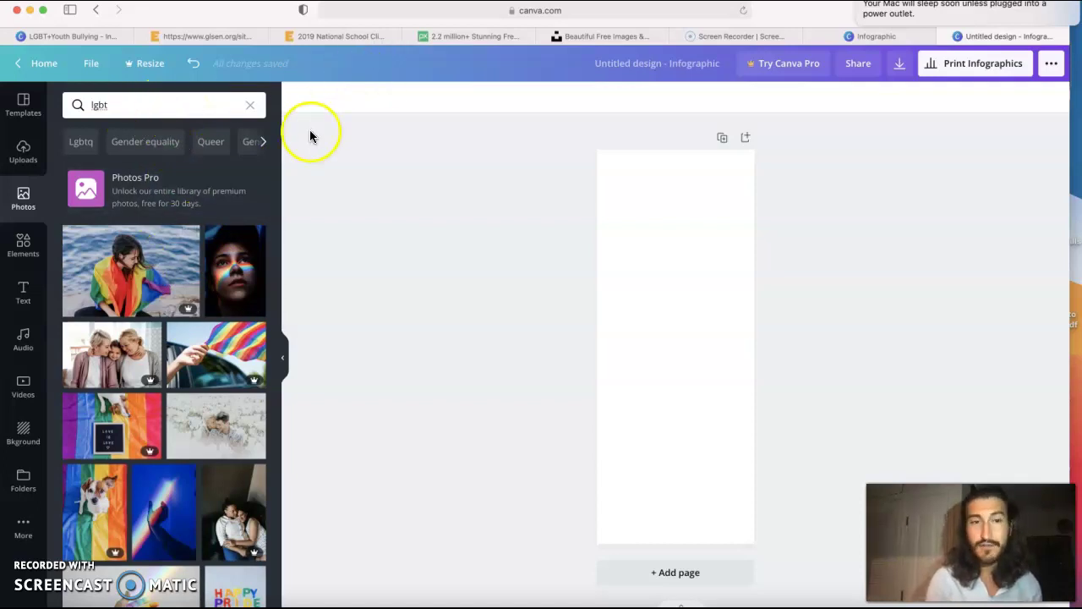
Review the required infographic elements and the free image websites in the Word assignment document, and return to the Canva design
{"action": "key", "text": "super+Tab"}
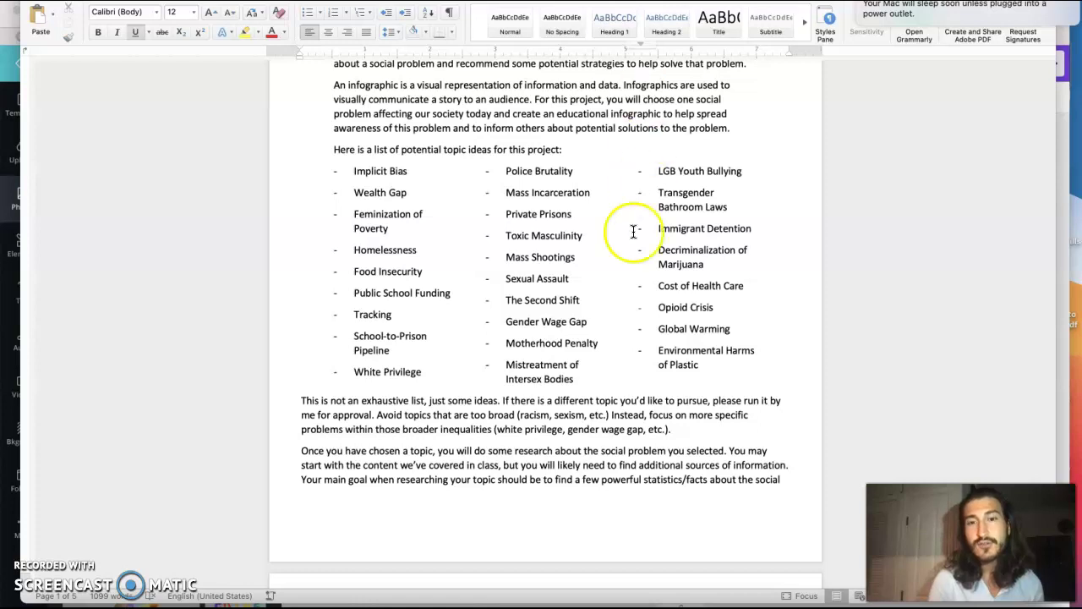
{"action": "scroll", "coordinate": [626, 254], "scroll_direction": "down", "scroll_amount": 10}
{"action": "scroll", "coordinate": [619, 294], "scroll_direction": "down", "scroll_amount": 6}
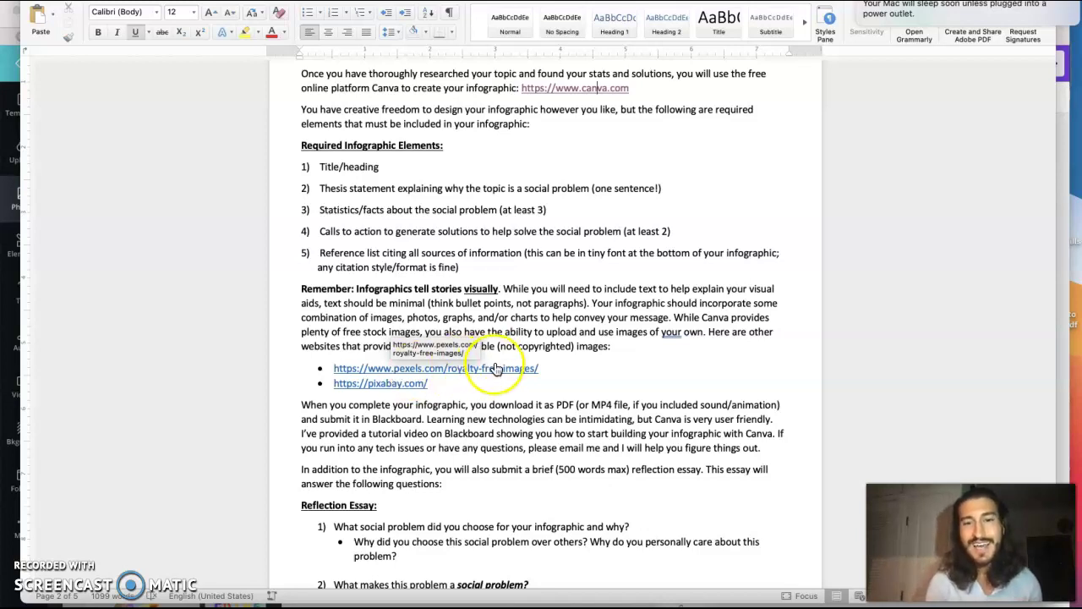
{"action": "left_click", "coordinate": [436, 385]}
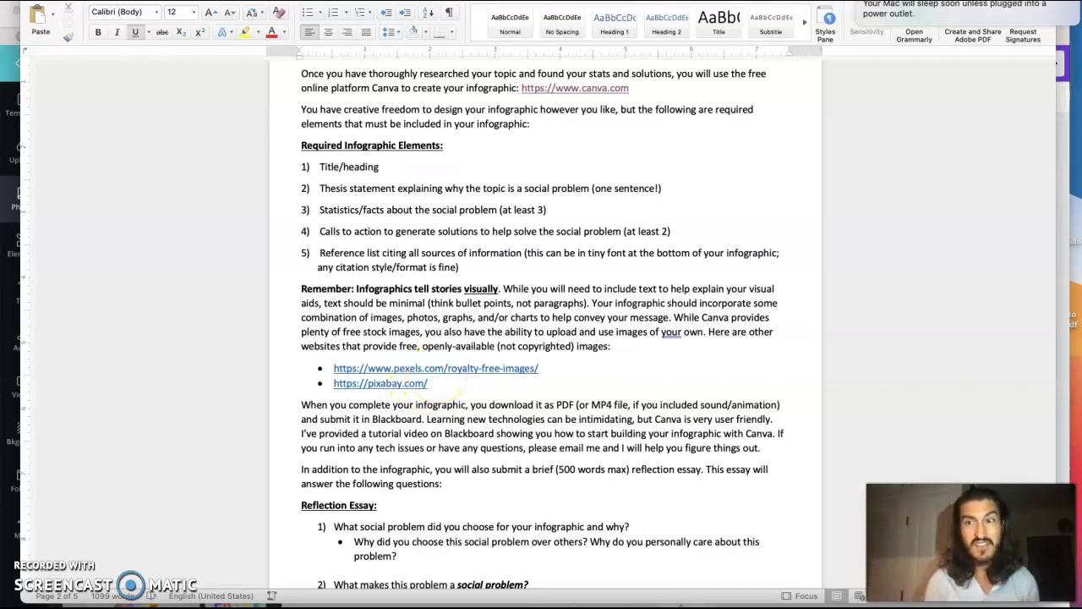
{"action": "left_click", "coordinate": [9, 80]}
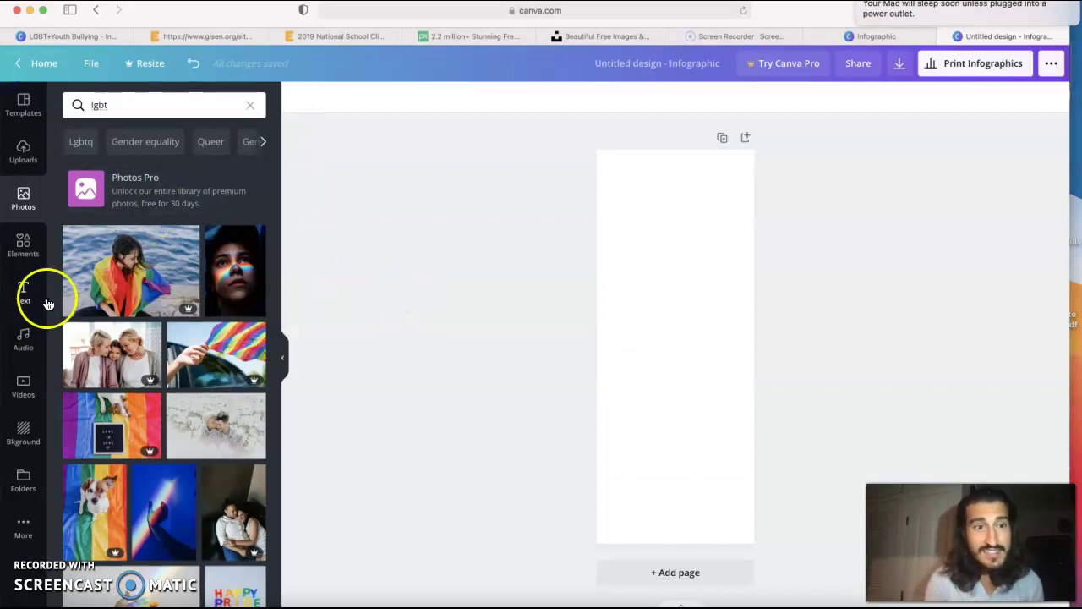
Look through the categories of the elements library and examine the available shapes
{"action": "left_click", "coordinate": [24, 247]}
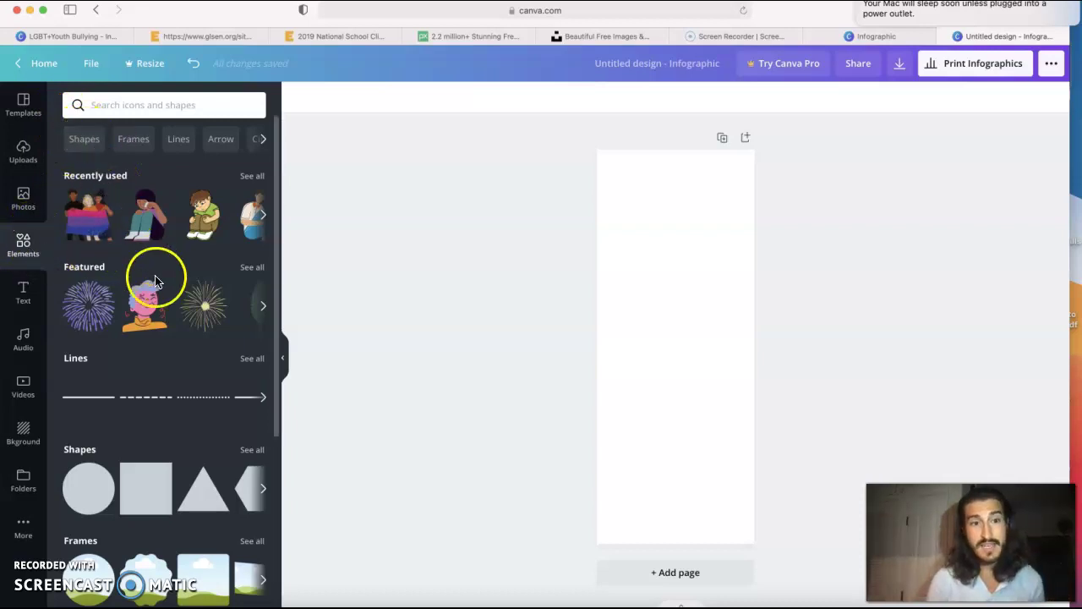
{"action": "scroll", "coordinate": [164, 284], "scroll_direction": "down", "scroll_amount": 2}
{"action": "scroll", "coordinate": [163, 285], "scroll_direction": "down", "scroll_amount": 5}
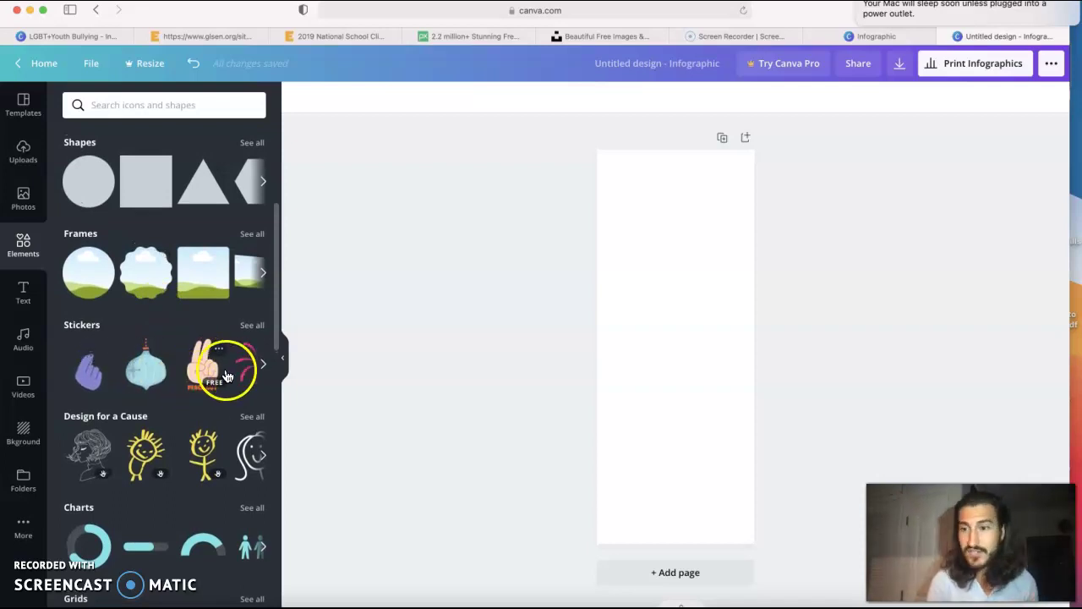
{"action": "scroll", "coordinate": [181, 353], "scroll_direction": "up", "scroll_amount": 2}
{"action": "scroll", "coordinate": [180, 353], "scroll_direction": "up", "scroll_amount": 5}
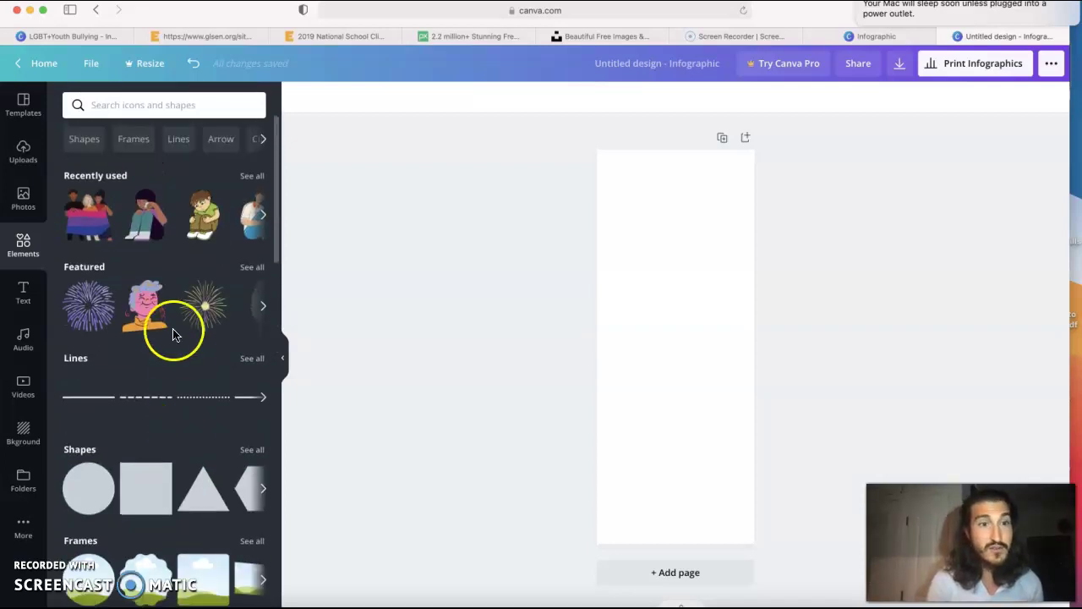
{"action": "left_click", "coordinate": [72, 139]}
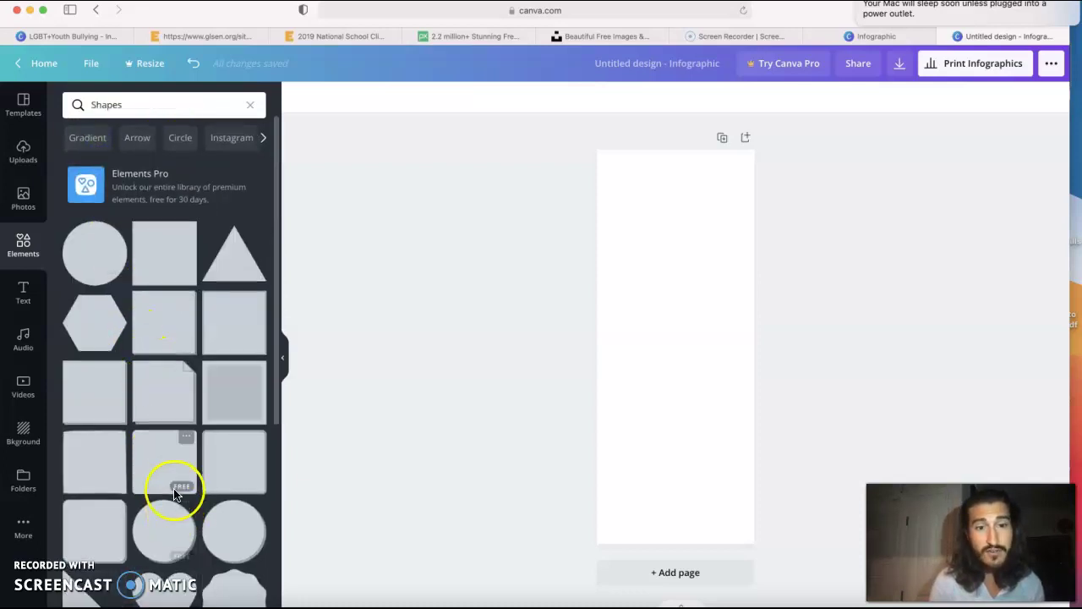
{"action": "scroll", "coordinate": [174, 491], "scroll_direction": "down", "scroll_amount": 5}
{"action": "scroll", "coordinate": [174, 491], "scroll_direction": "up", "scroll_amount": 4}
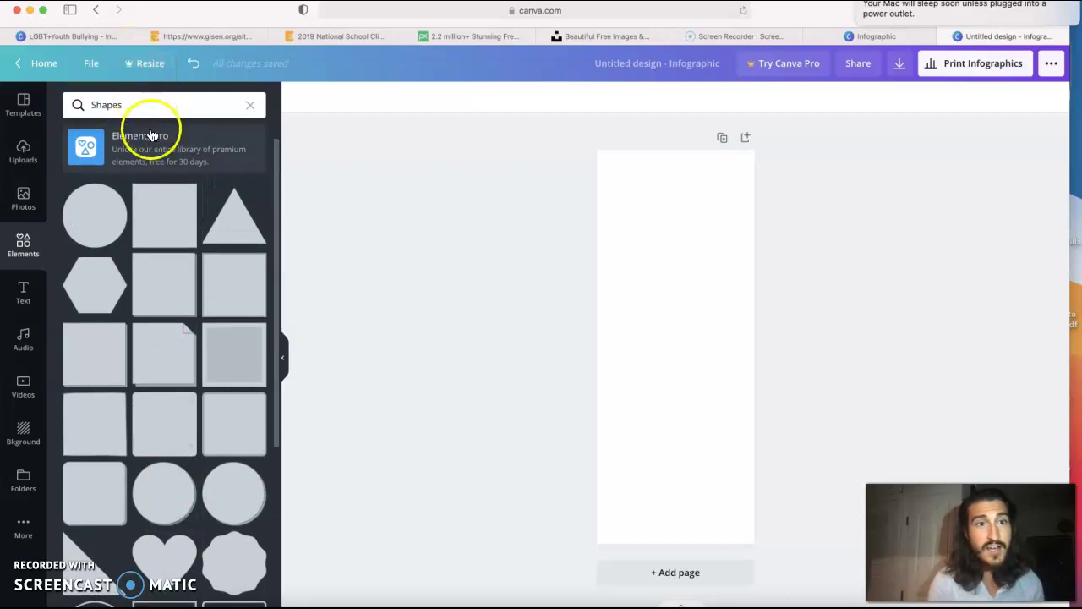
{"action": "scroll", "coordinate": [157, 160], "scroll_direction": "up", "scroll_amount": 1}
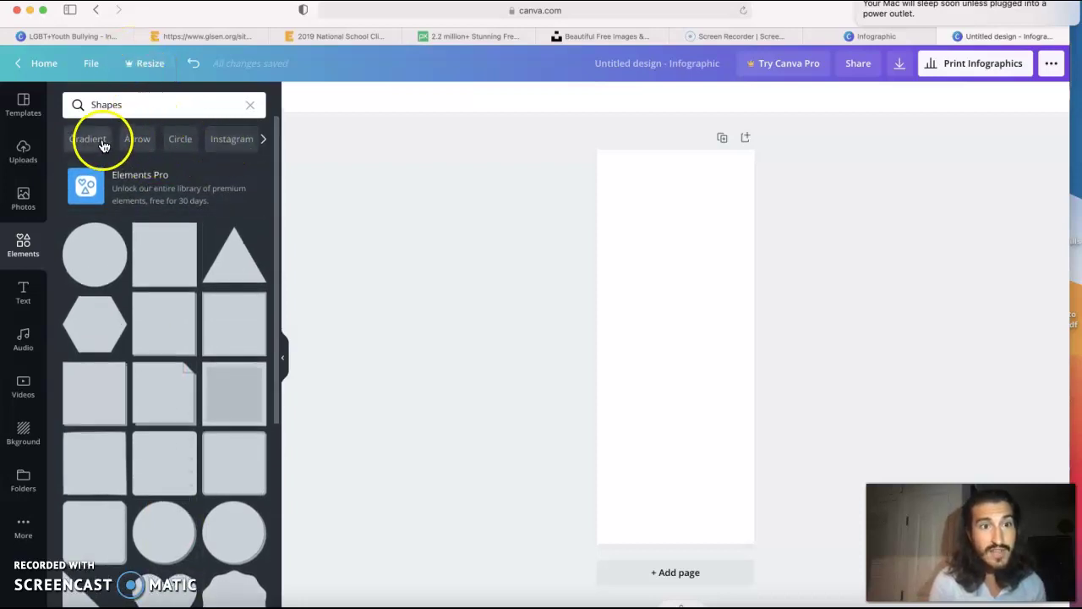
Insert the rough red line from the Lines elements into the page's upper part and lengthen it to about three quarters of the page width
{"action": "left_click", "coordinate": [264, 143]}
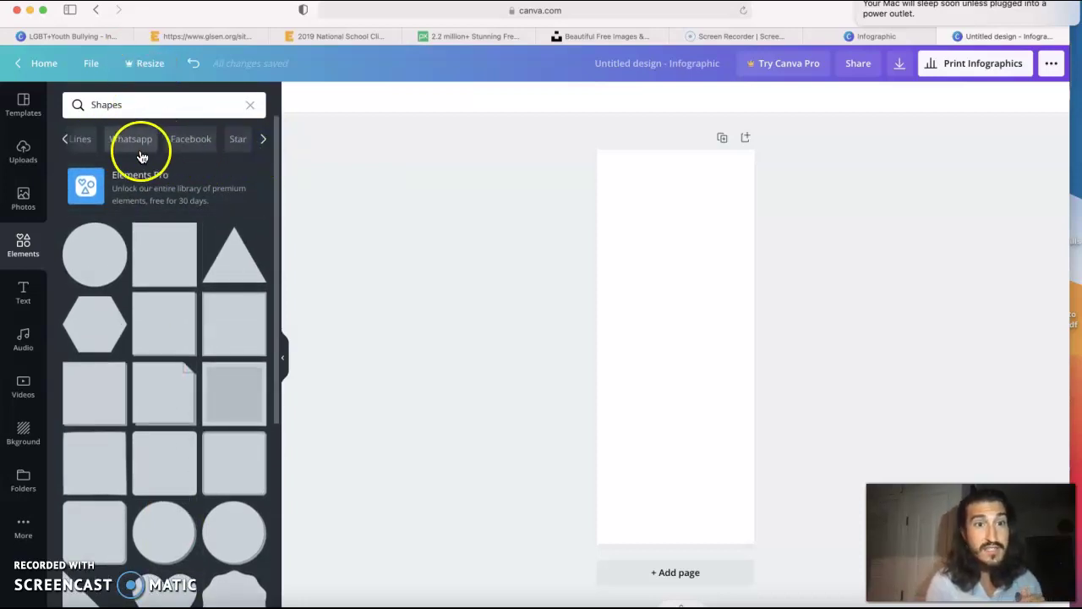
{"action": "left_click", "coordinate": [80, 139]}
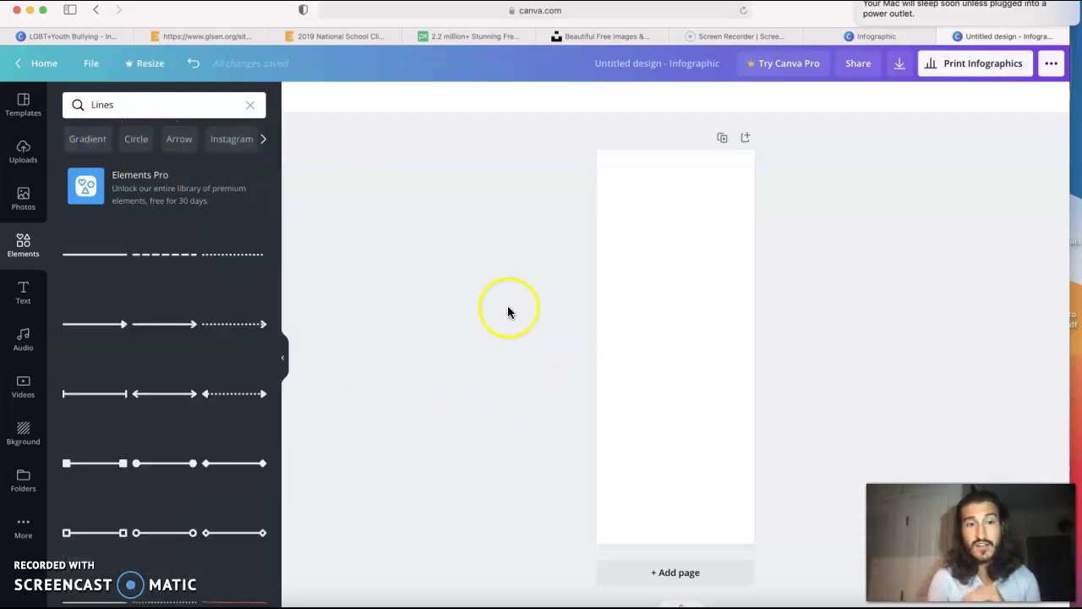
{"action": "scroll", "coordinate": [177, 430], "scroll_direction": "down", "scroll_amount": 5}
{"action": "left_click_drag", "start_coordinate": [285, 429], "coordinate": [701, 260]}
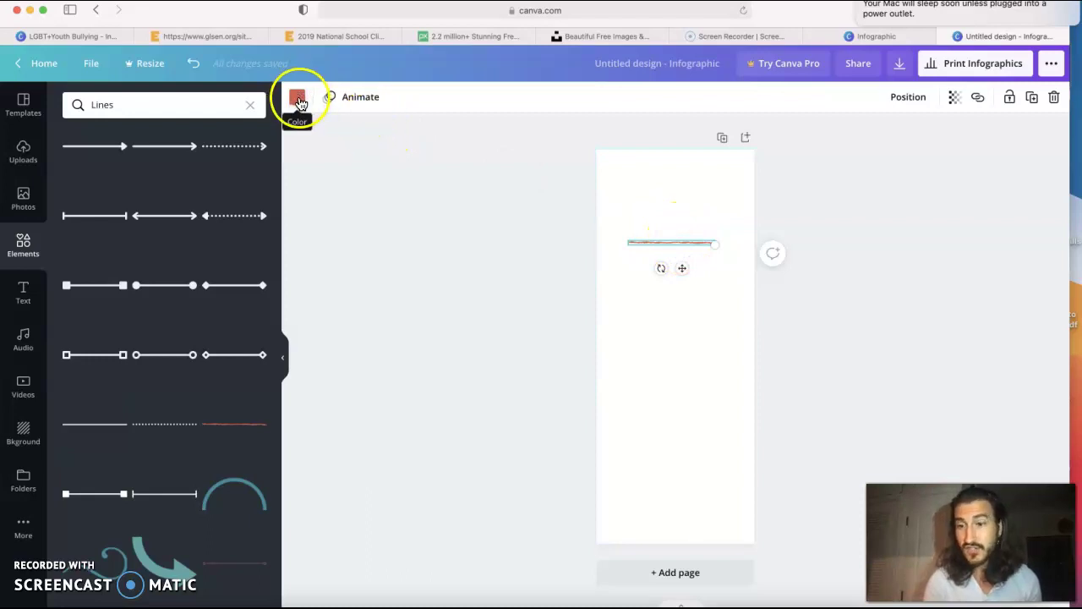
{"action": "left_click_drag", "start_coordinate": [716, 243], "coordinate": [751, 242]}
{"action": "left_click", "coordinate": [616, 242]}
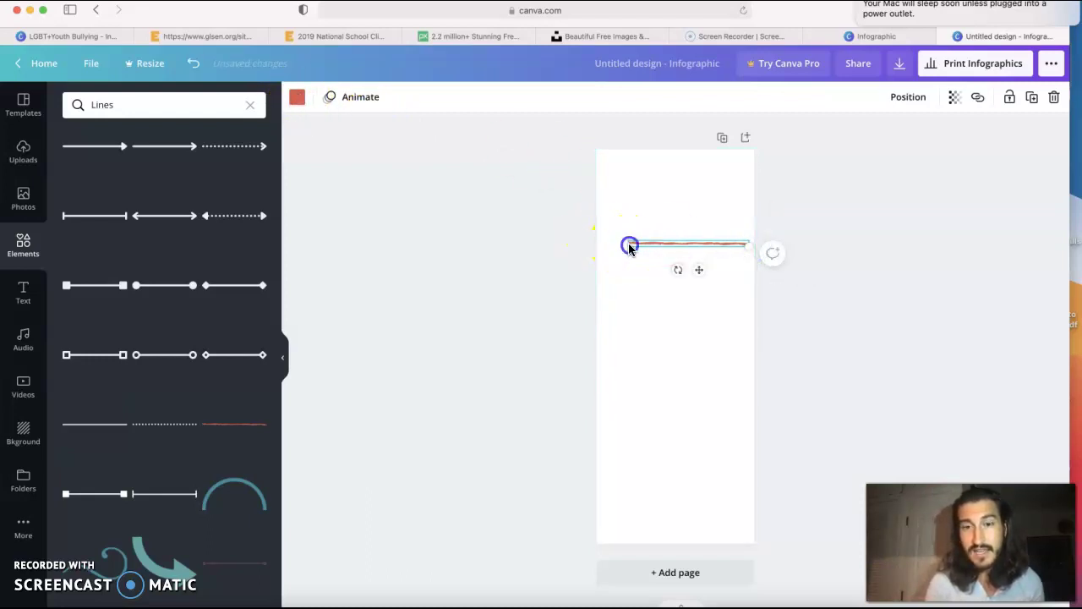
Try a pink background on the page, undo it, and select the red line
{"action": "left_click", "coordinate": [550, 217]}
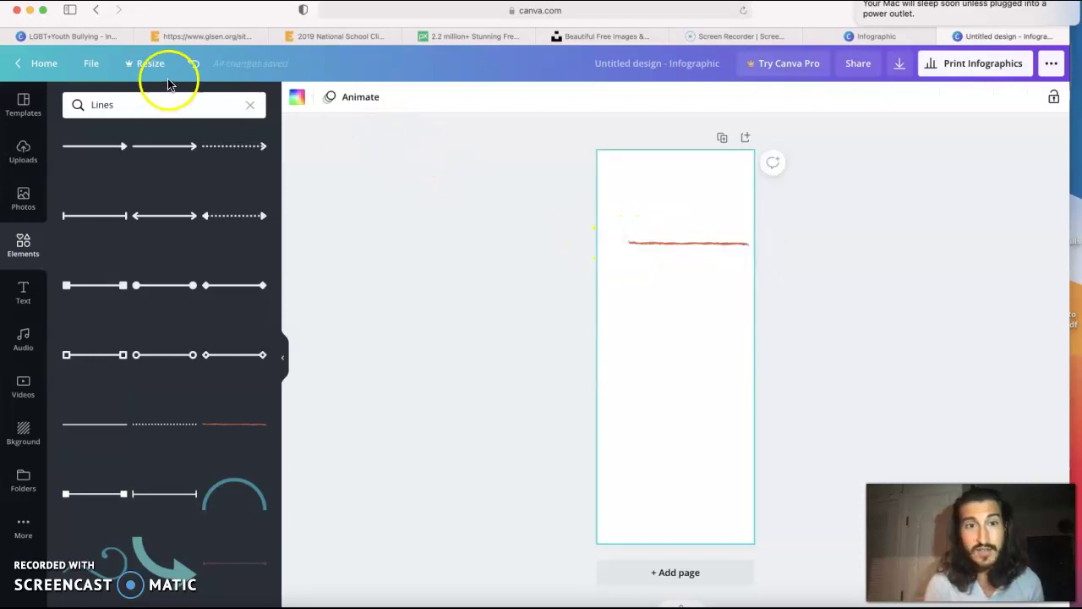
{"action": "left_click", "coordinate": [296, 98]}
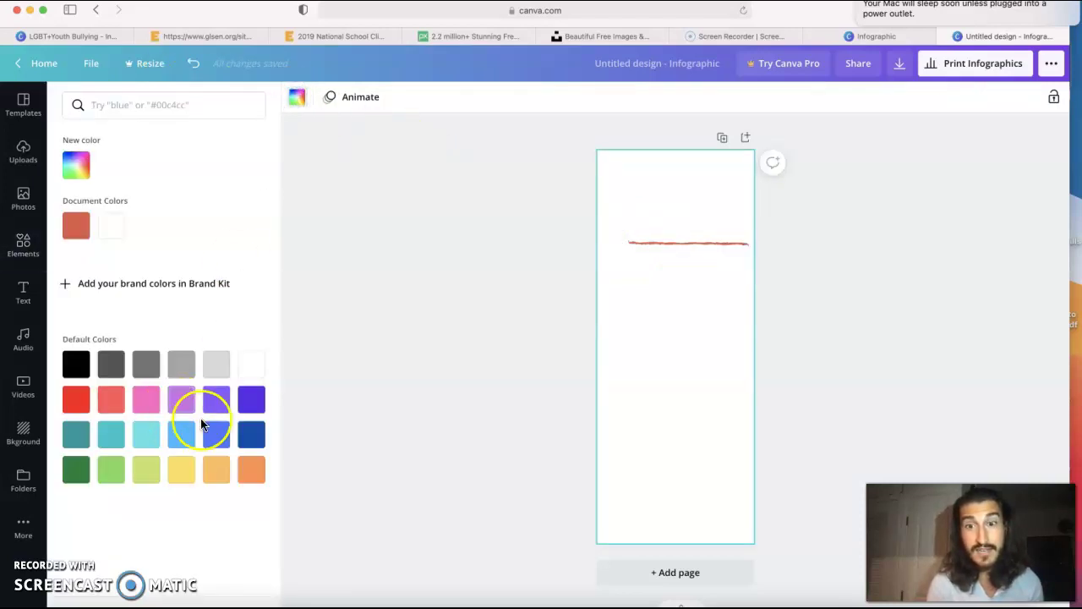
{"action": "left_click", "coordinate": [145, 398]}
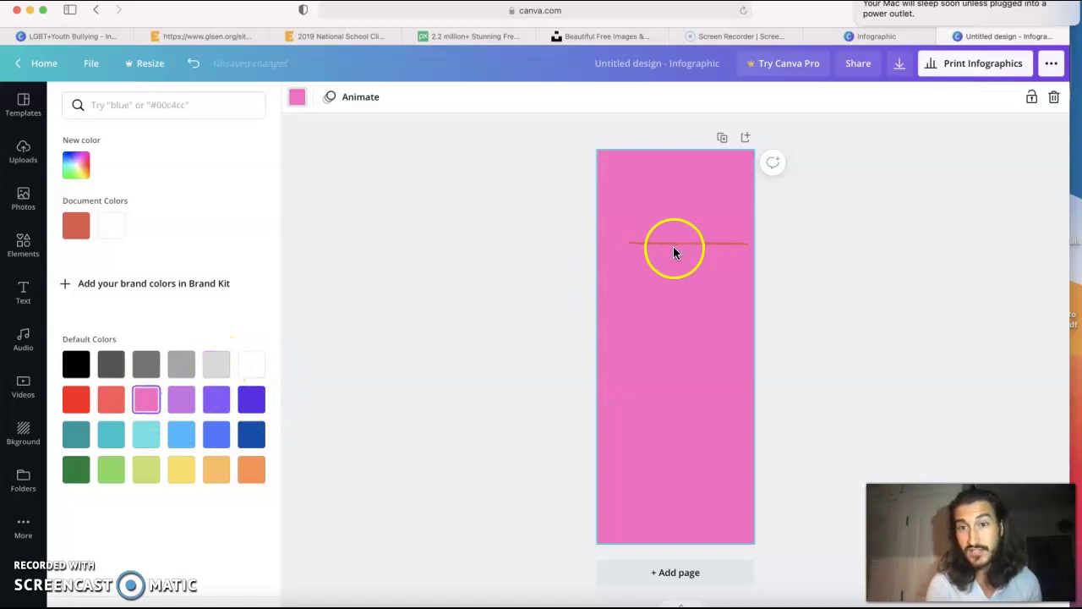
{"action": "left_click", "coordinate": [675, 243]}
{"action": "key", "text": "ctrl+z"}
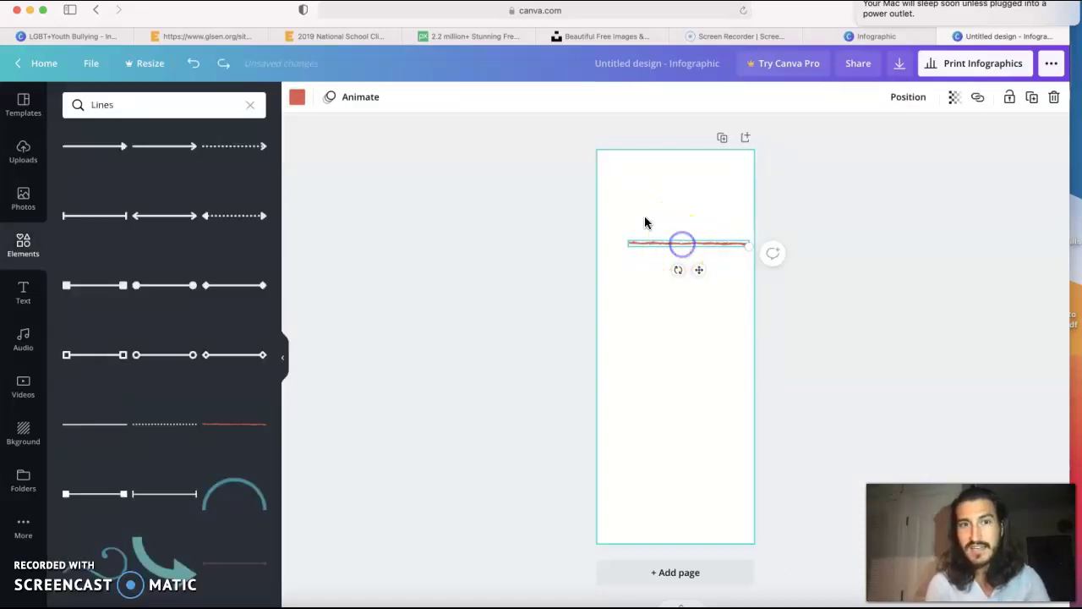
Recolour the line pink and then dark violet, and shift it slightly up and toward the page's left edge
{"action": "left_click", "coordinate": [295, 98]}
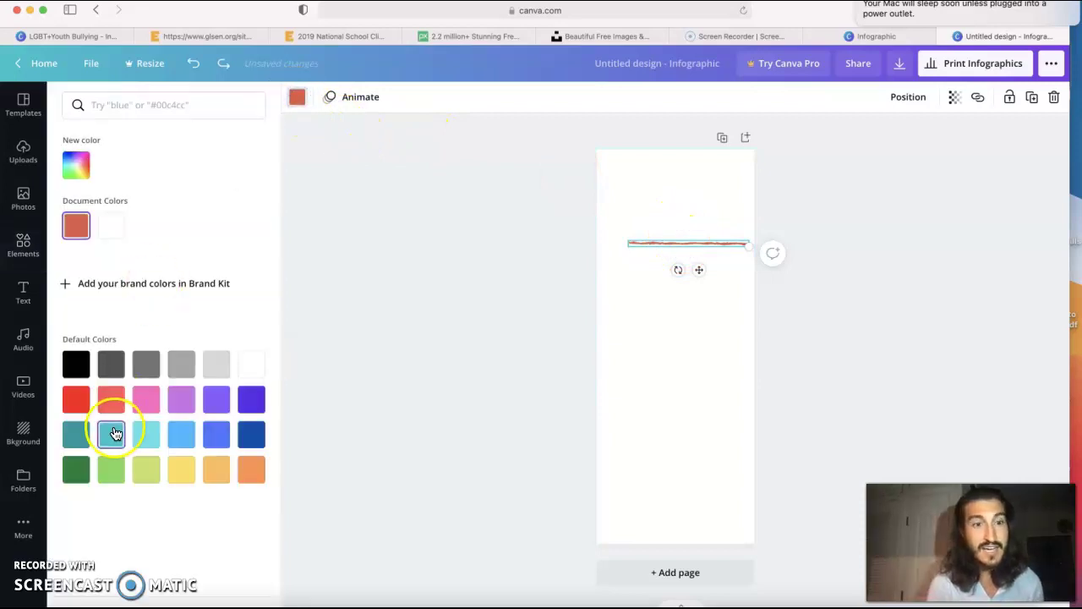
{"action": "left_click", "coordinate": [144, 412]}
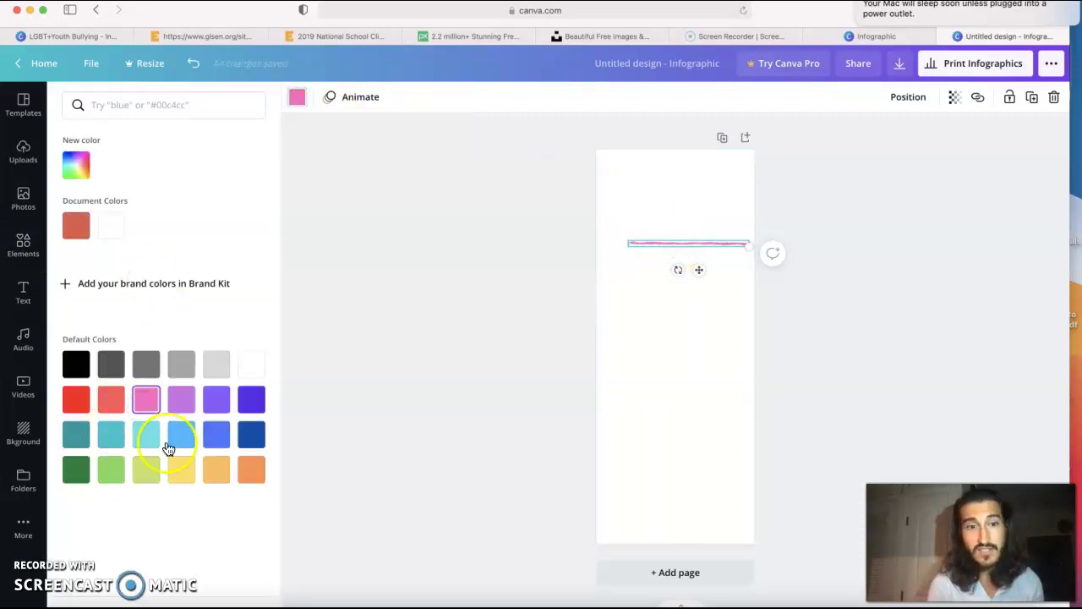
{"action": "left_click", "coordinate": [254, 396]}
{"action": "left_click_drag", "start_coordinate": [656, 253], "coordinate": [641, 236]}
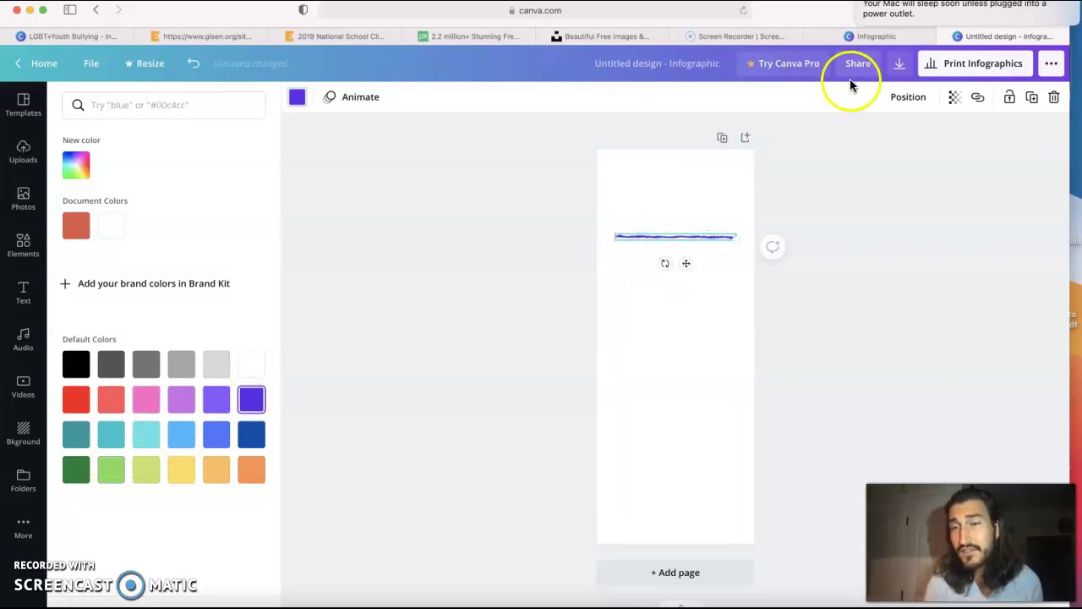
View the element animations available for the violet line and delete the line from the page
{"action": "left_click", "coordinate": [350, 102]}
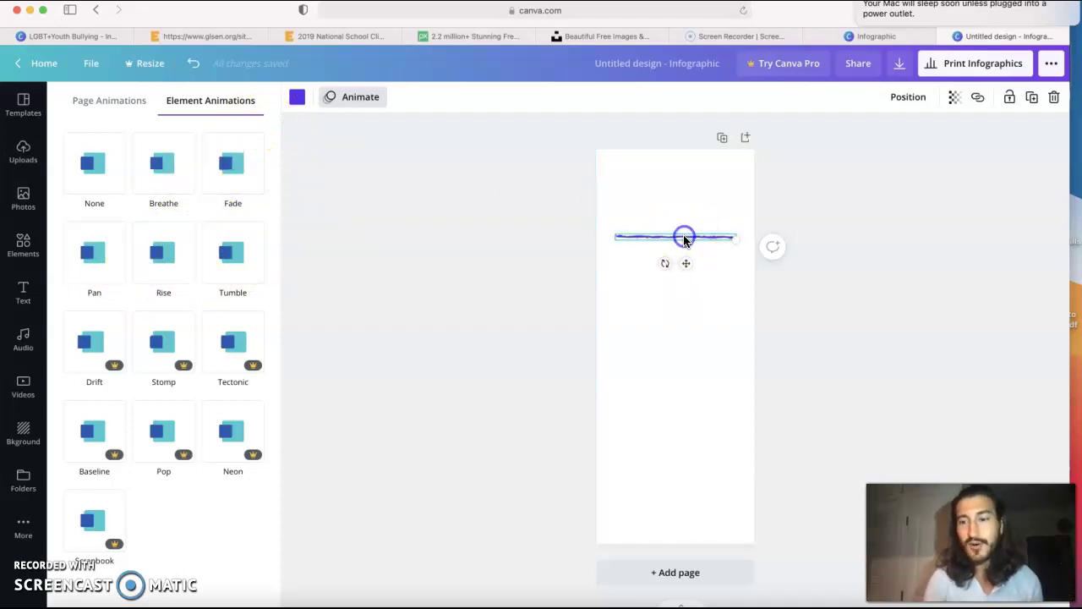
{"action": "key", "text": "Delete"}
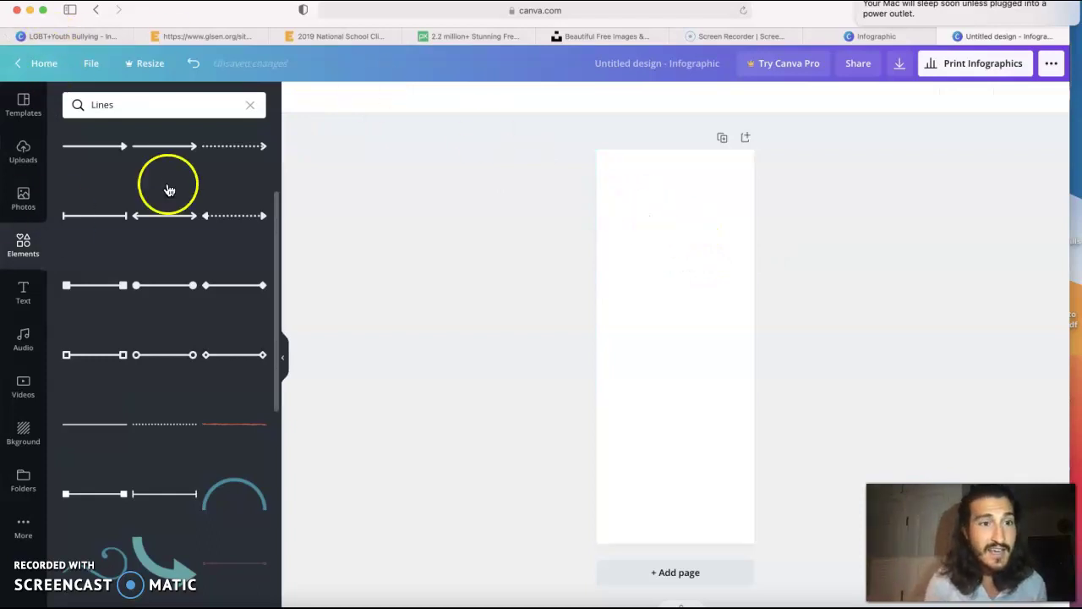
{"action": "left_click", "coordinate": [158, 104]}
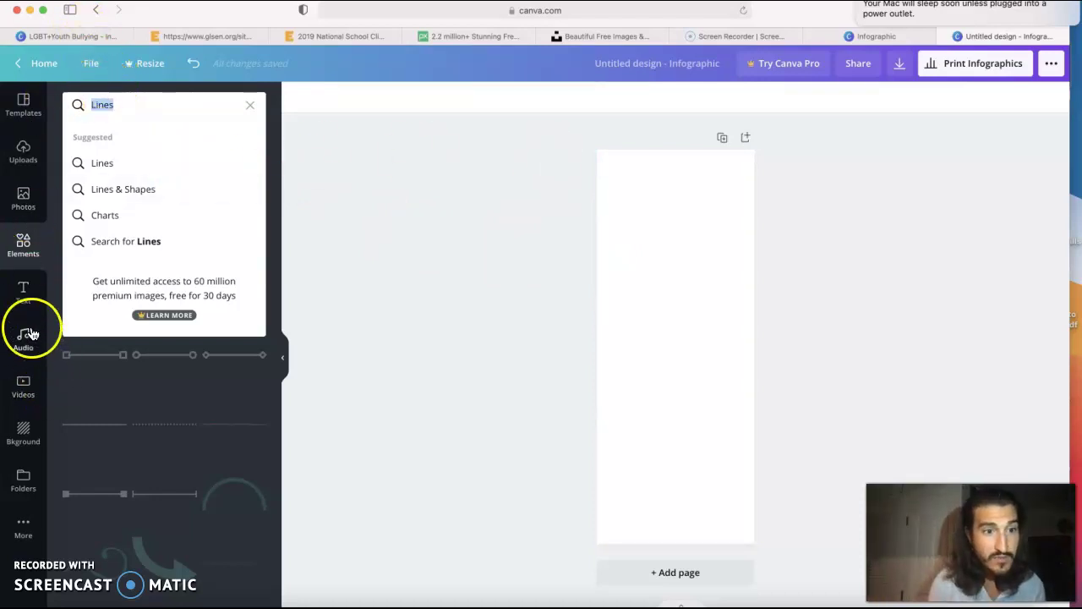
Add a heading text box to the page and place it near the page's upper edge
{"action": "left_click", "coordinate": [24, 292]}
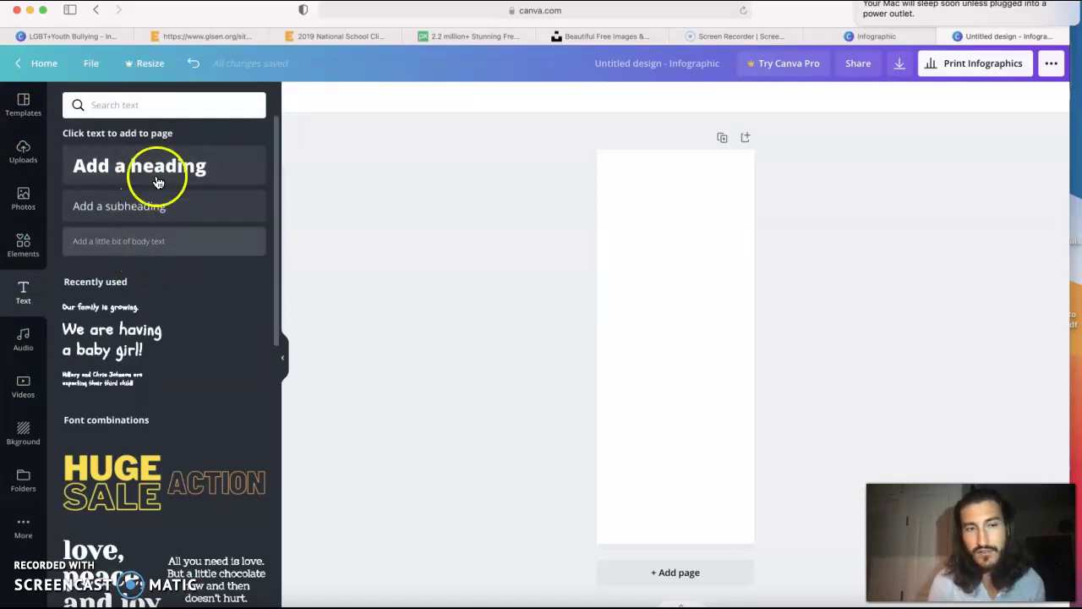
{"action": "left_click", "coordinate": [157, 167]}
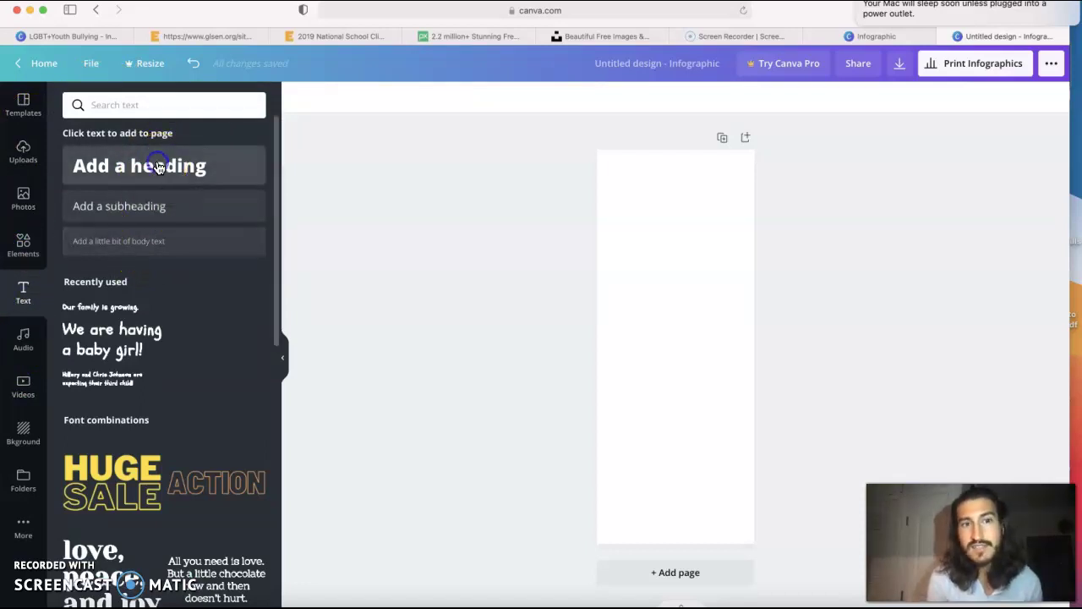
{"action": "left_click", "coordinate": [671, 331]}
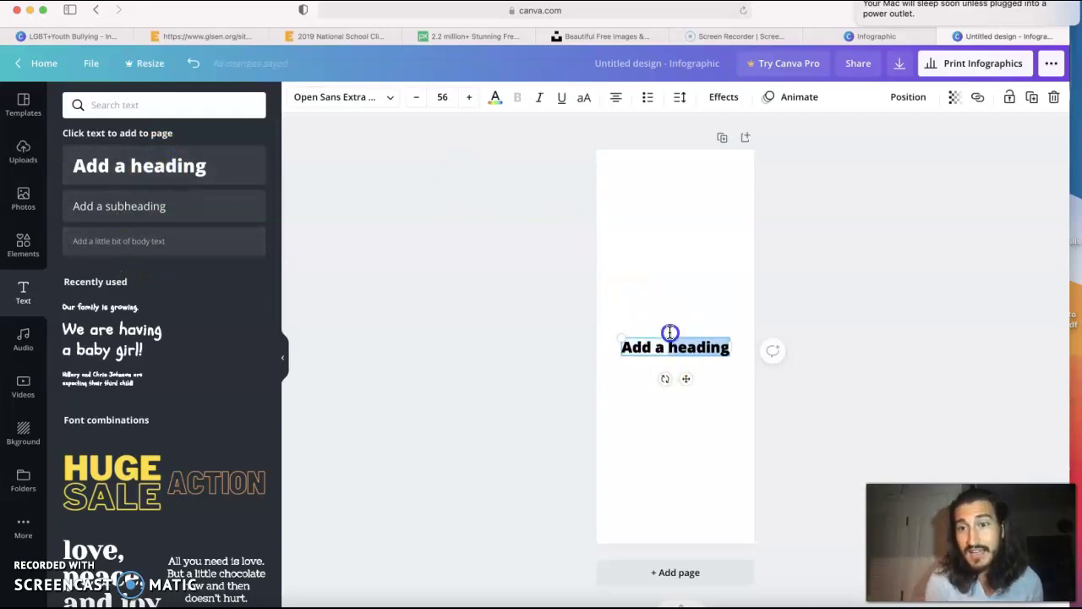
{"action": "left_click_drag", "start_coordinate": [666, 335], "coordinate": [669, 163]}
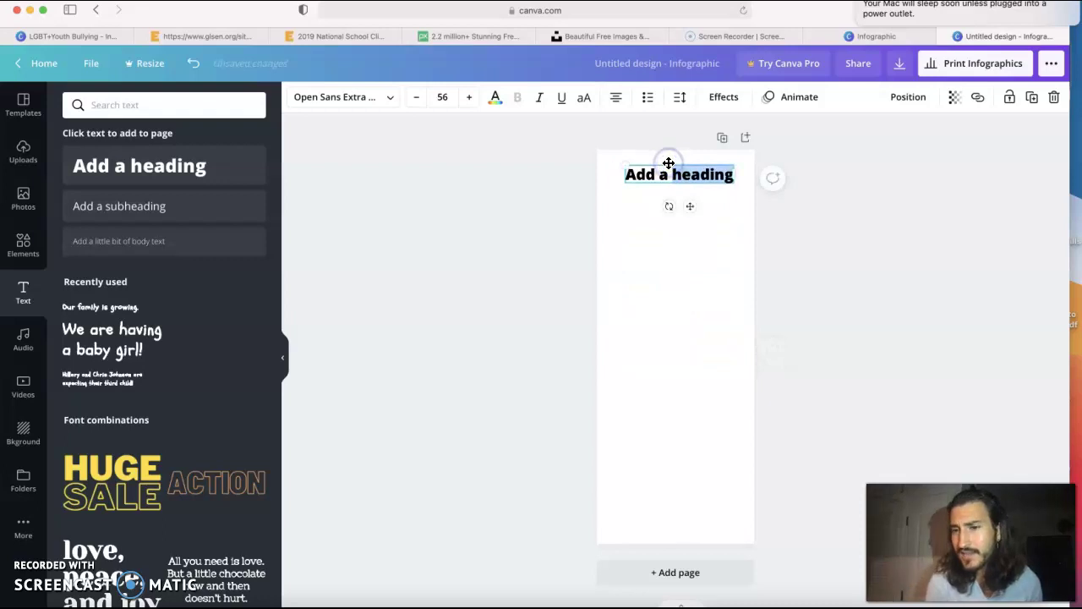
Replace the placeholder heading text with "Stop LGBT+ School Bullying"
{"action": "double_click", "coordinate": [664, 173]}
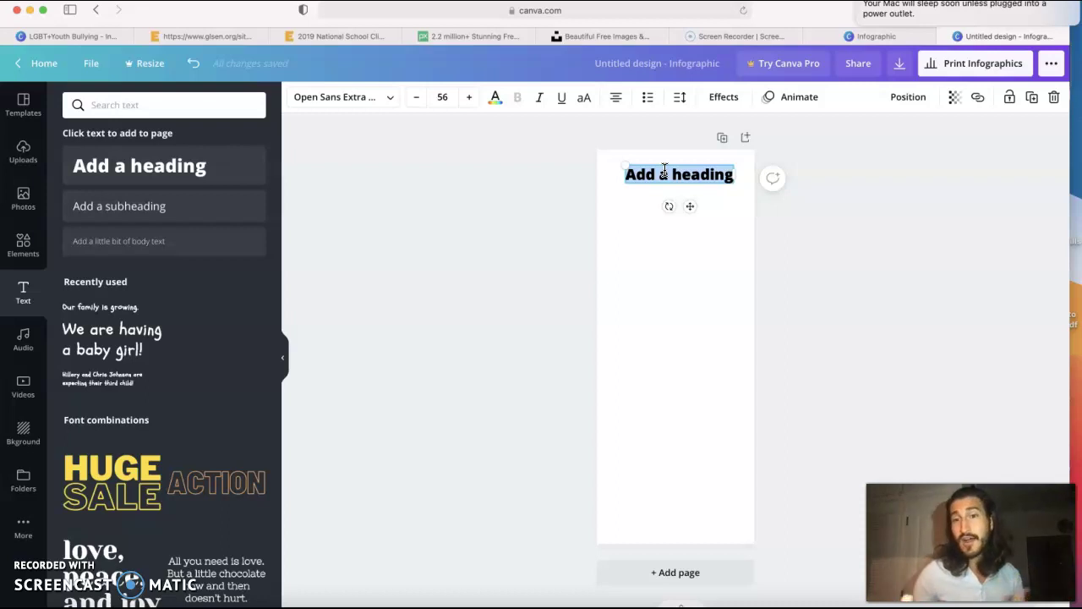
{"action": "type", "text": "S"}
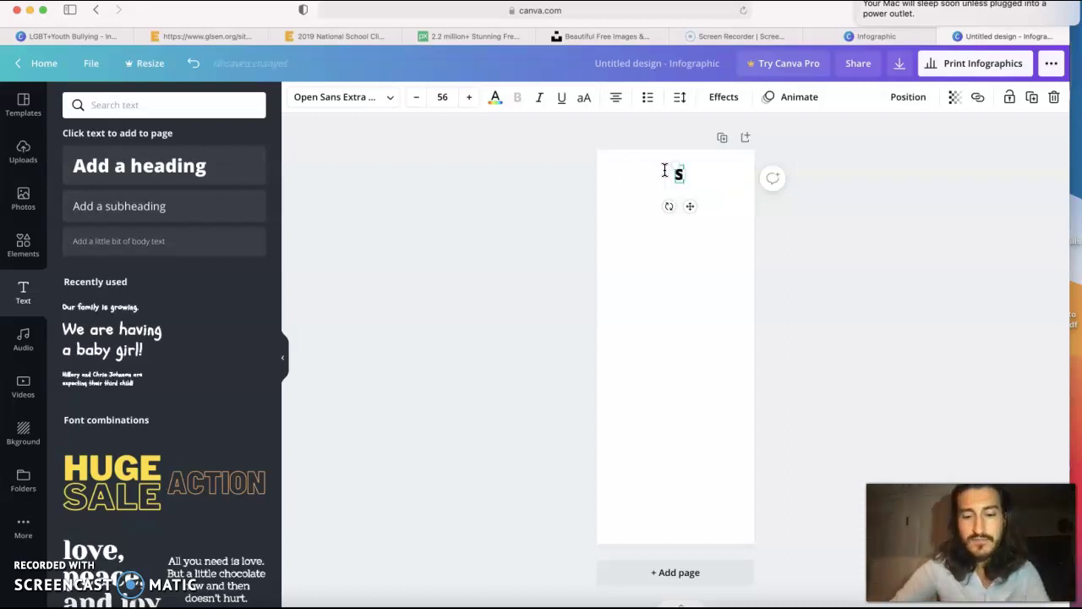
{"action": "type", "text": "top LGBT+"}
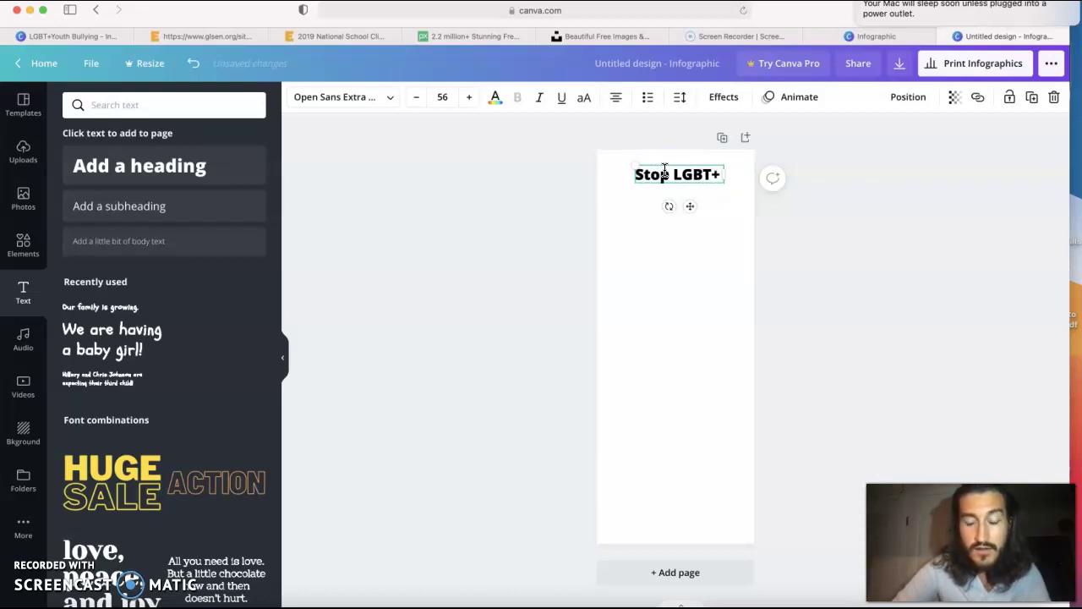
{"action": "type", "text": "chool Bullyi"}
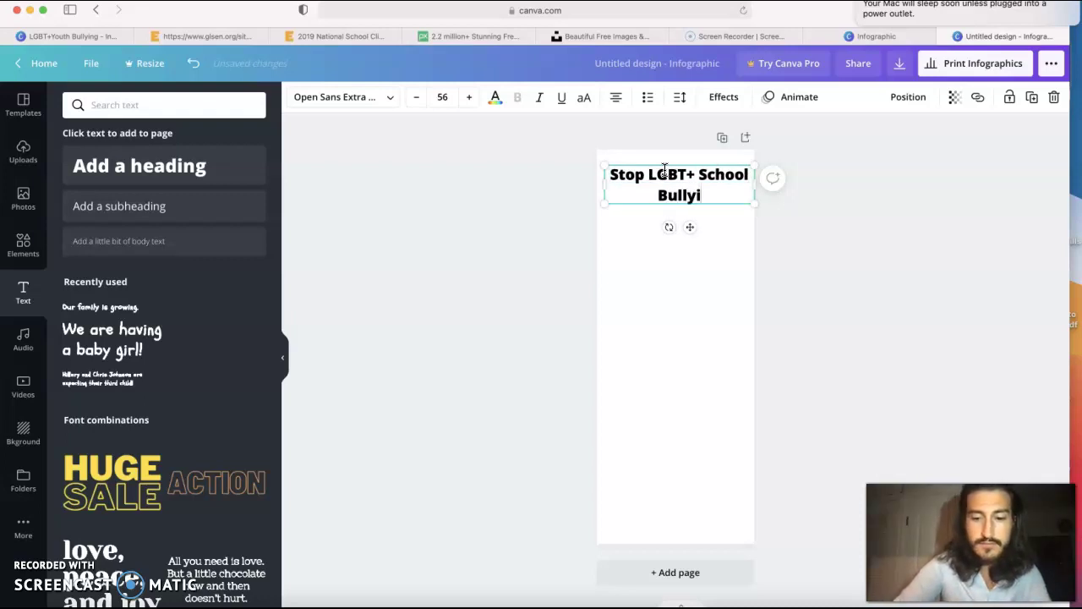
{"action": "left_click", "coordinate": [519, 212]}
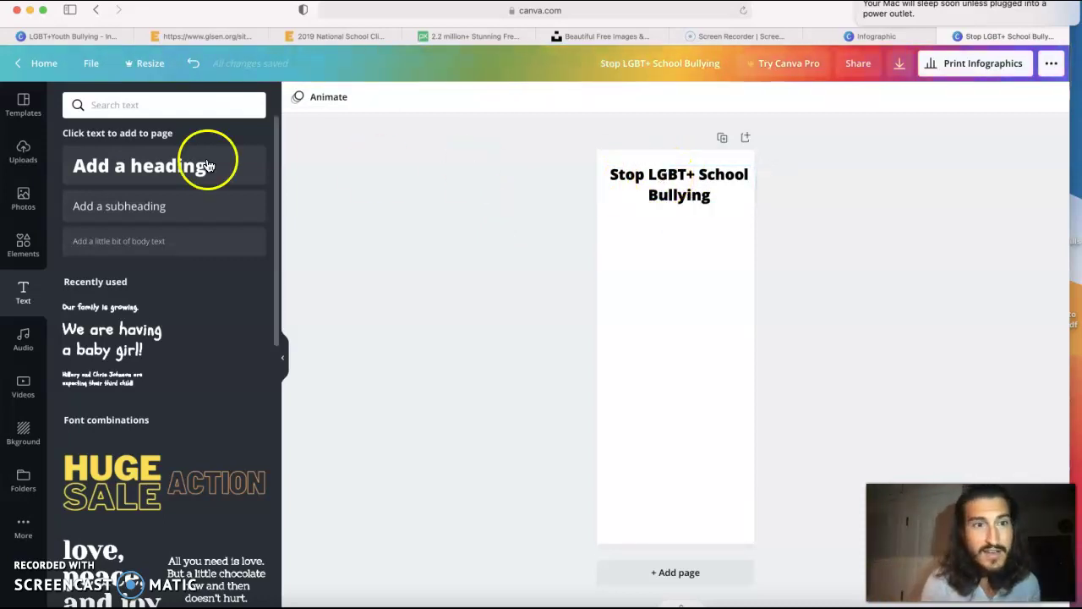
Search the elements for "lgbt", add the rainbow graphic, and place it over the heading near the page's upper edge
{"action": "left_click", "coordinate": [25, 251]}
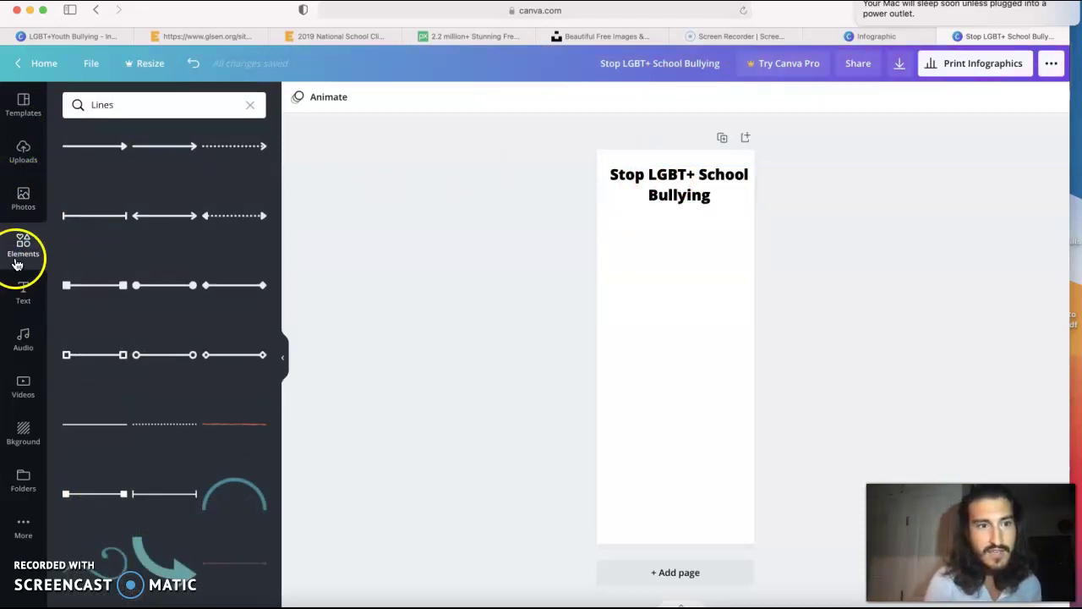
{"action": "left_click", "coordinate": [115, 107]}
{"action": "type", "text": "lgbt"}
{"action": "key", "text": "Return"}
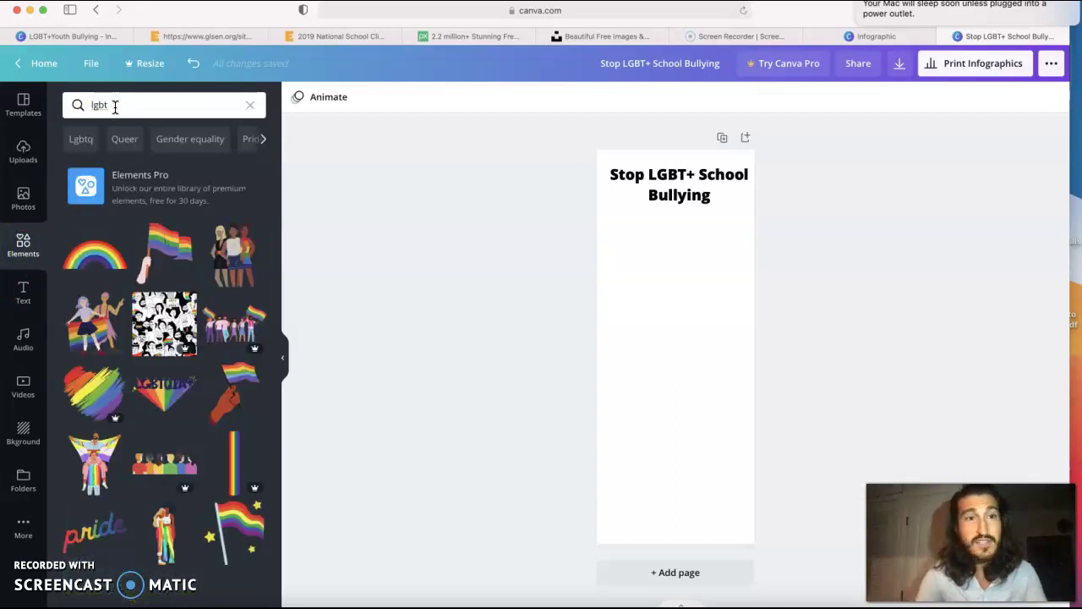
{"action": "left_click", "coordinate": [101, 262]}
{"action": "left_click_drag", "start_coordinate": [681, 359], "coordinate": [684, 179]}
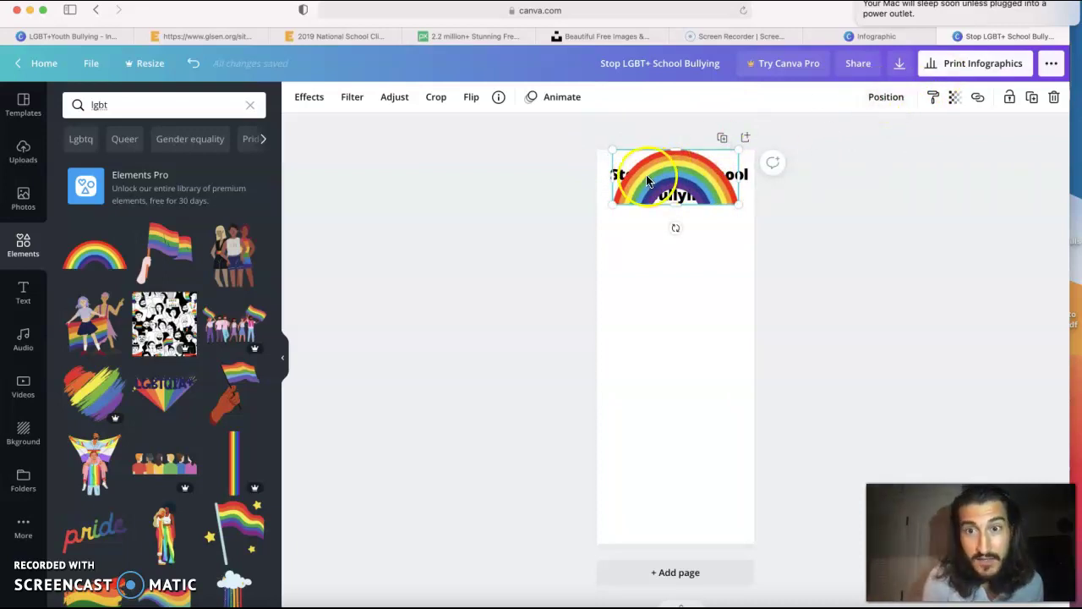
Set the rainbow's transparency to about 47 so the heading shows through
{"action": "left_click", "coordinate": [955, 98]}
{"action": "left_click_drag", "start_coordinate": [905, 137], "coordinate": [875, 139]}
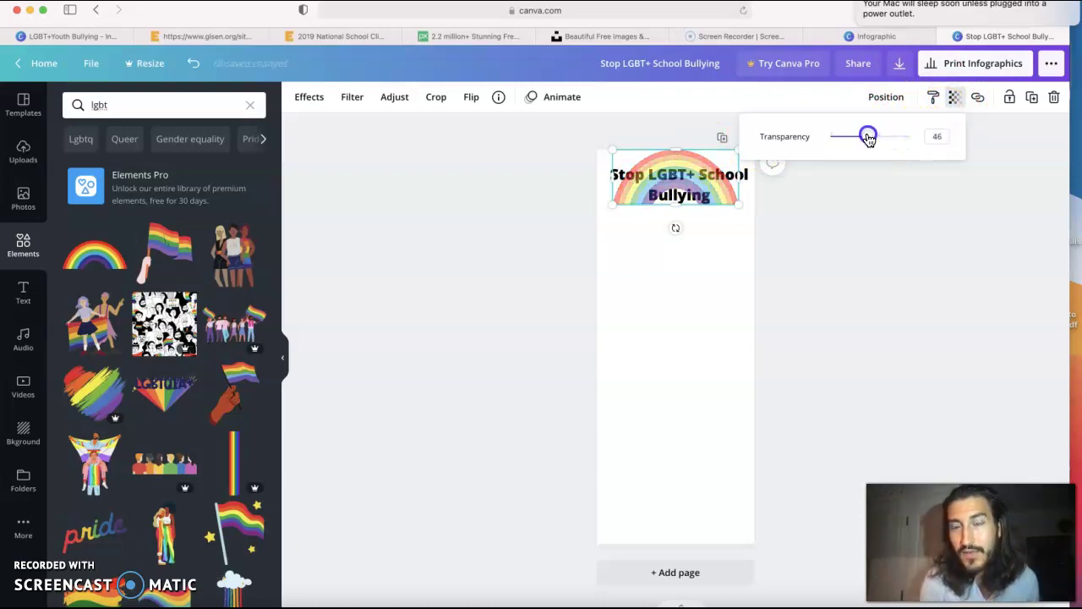
{"action": "left_click", "coordinate": [736, 176]}
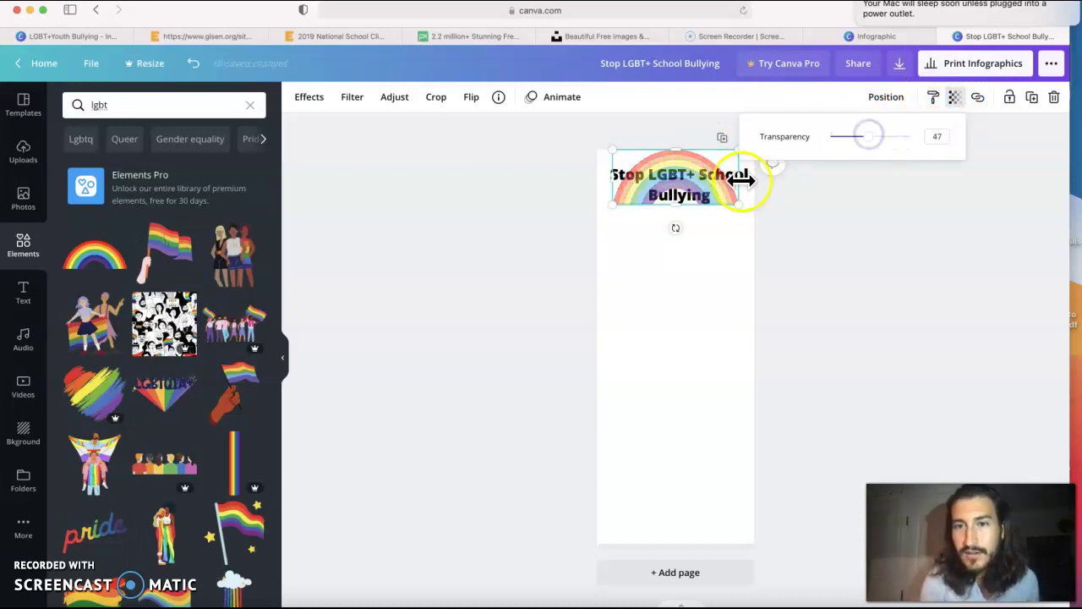
{"action": "left_click", "coordinate": [667, 198]}
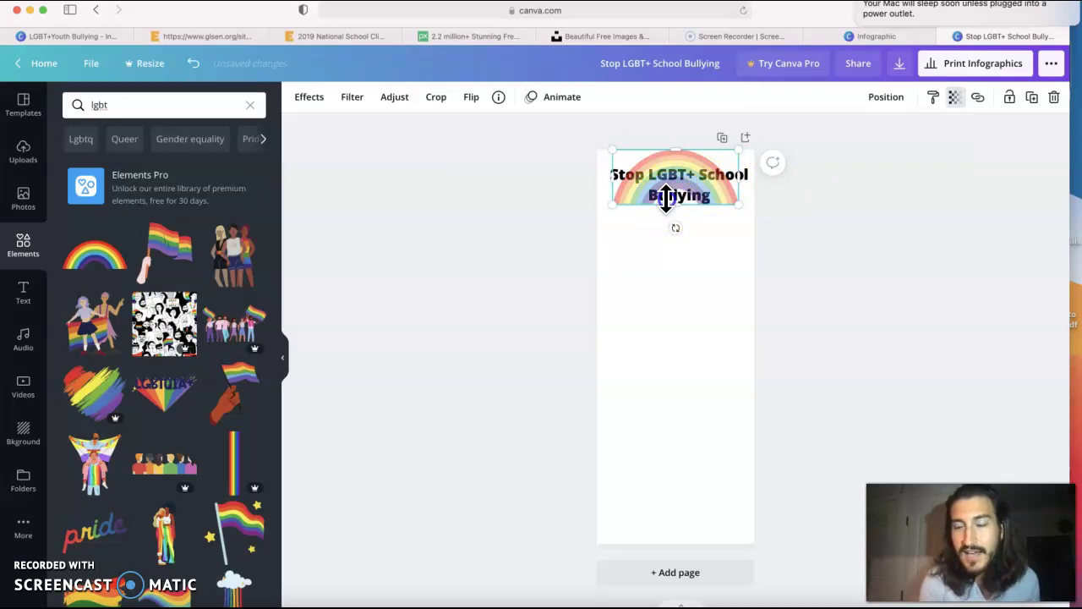
Recolour the heading text with the dark purple taken from the rainbow's photo colours
{"action": "left_click", "coordinate": [751, 177]}
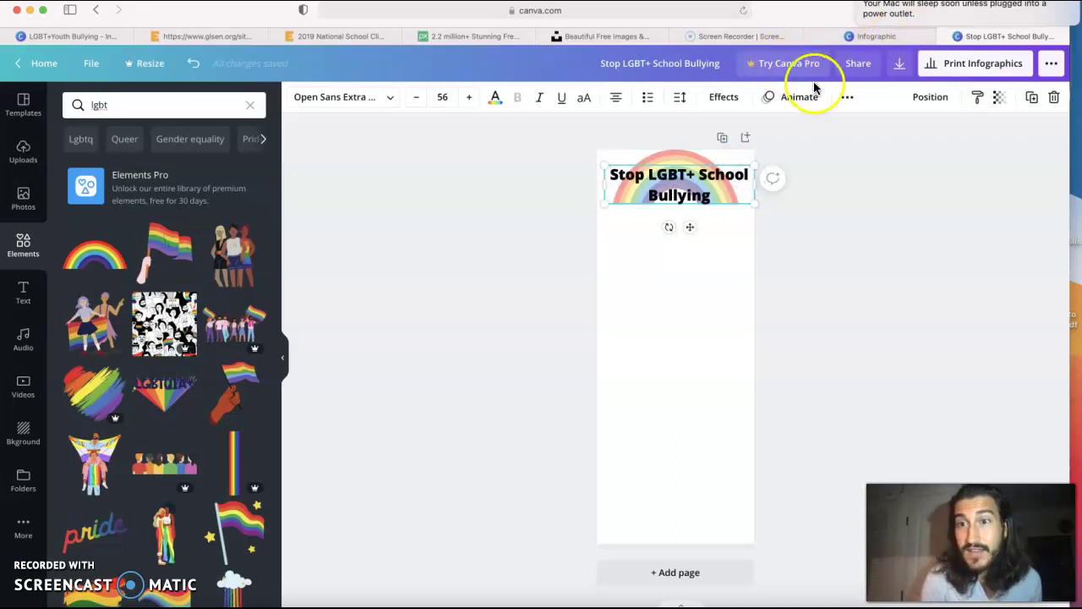
{"action": "left_click", "coordinate": [495, 98]}
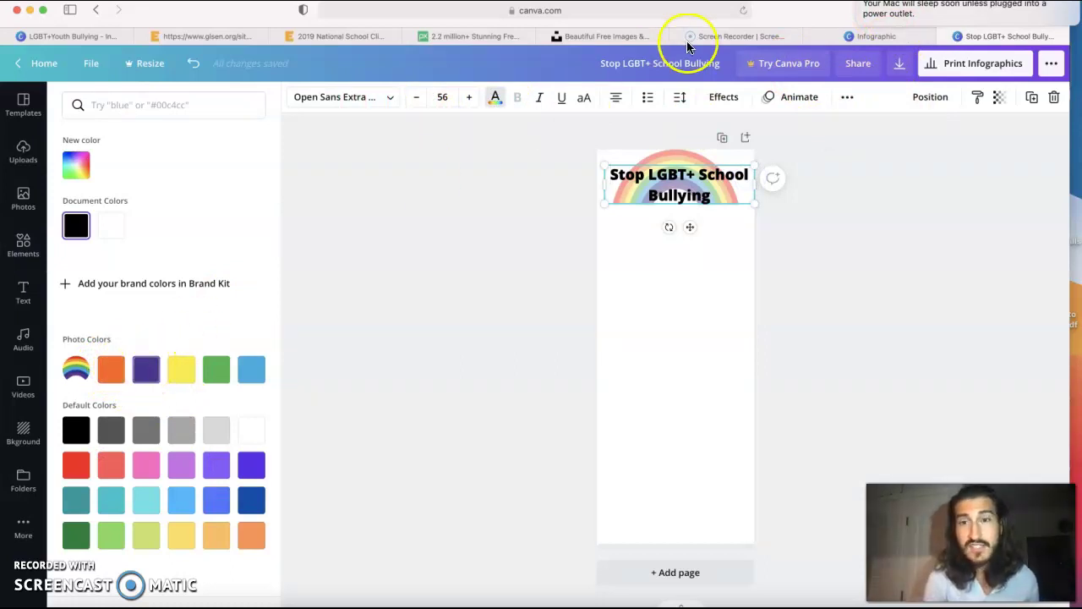
{"action": "left_click", "coordinate": [144, 373]}
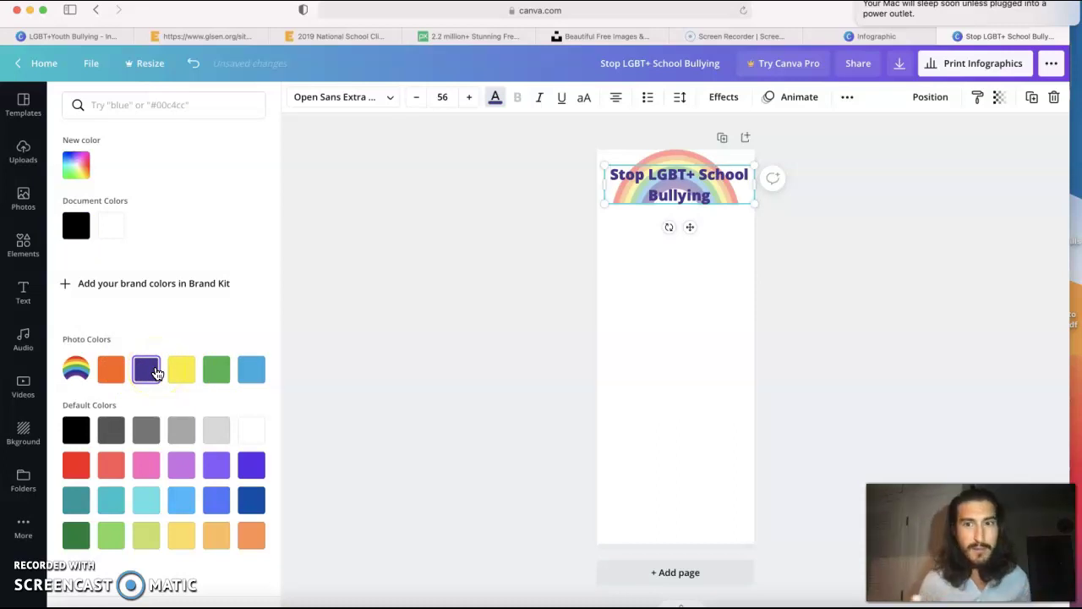
{"action": "left_click", "coordinate": [681, 266]}
Try the Neon style on the heading, reset the style to None, and apply the Curve shape
{"action": "left_click", "coordinate": [676, 156]}
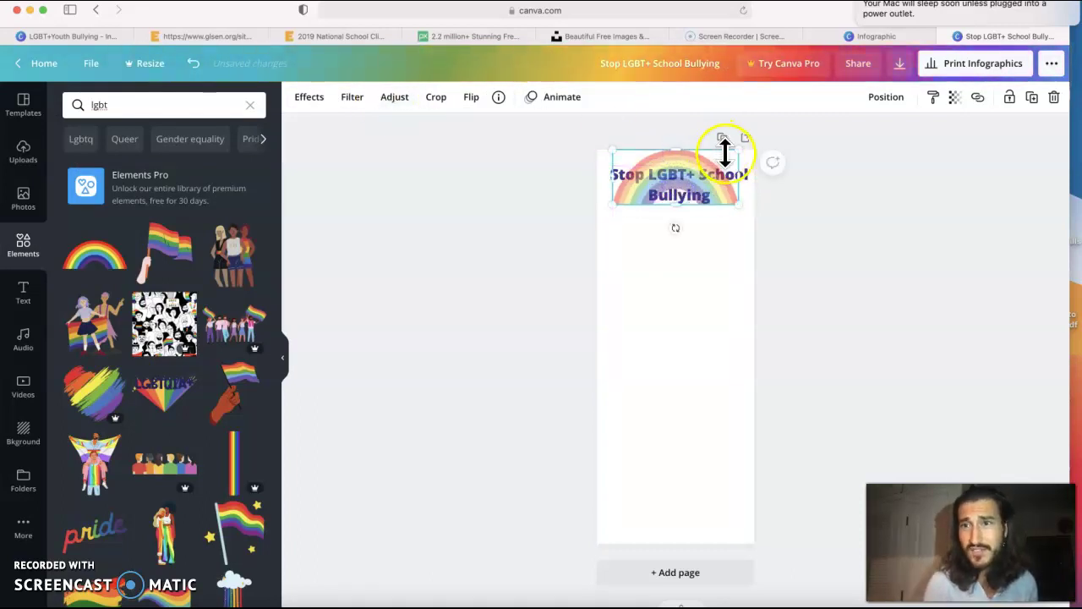
{"action": "left_click", "coordinate": [695, 166]}
{"action": "left_click_drag", "start_coordinate": [746, 174], "coordinate": [750, 184]}
{"action": "left_click", "coordinate": [751, 184]}
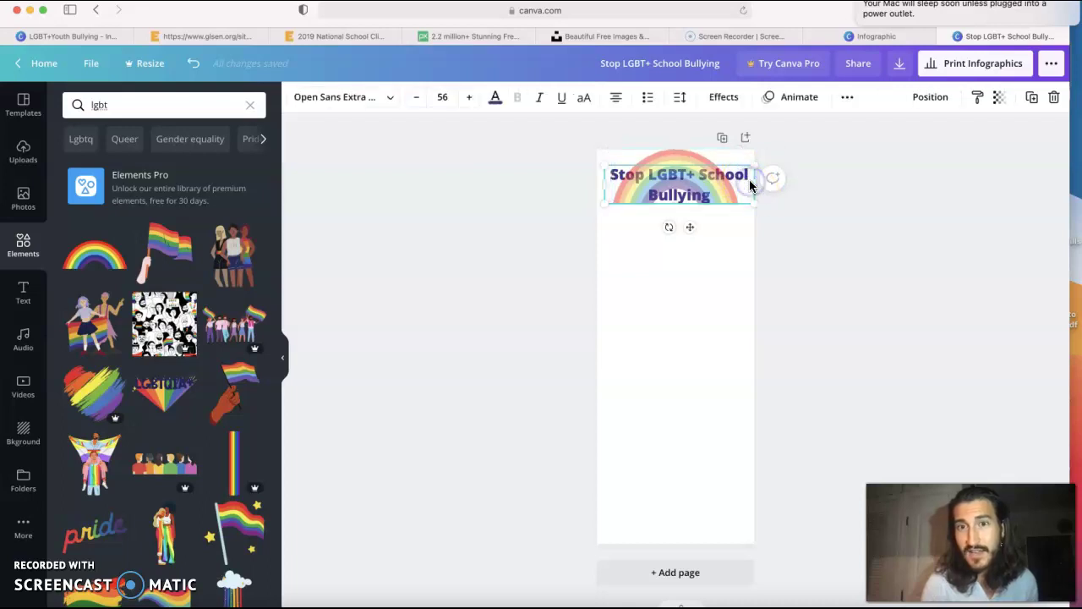
{"action": "left_click", "coordinate": [724, 97]}
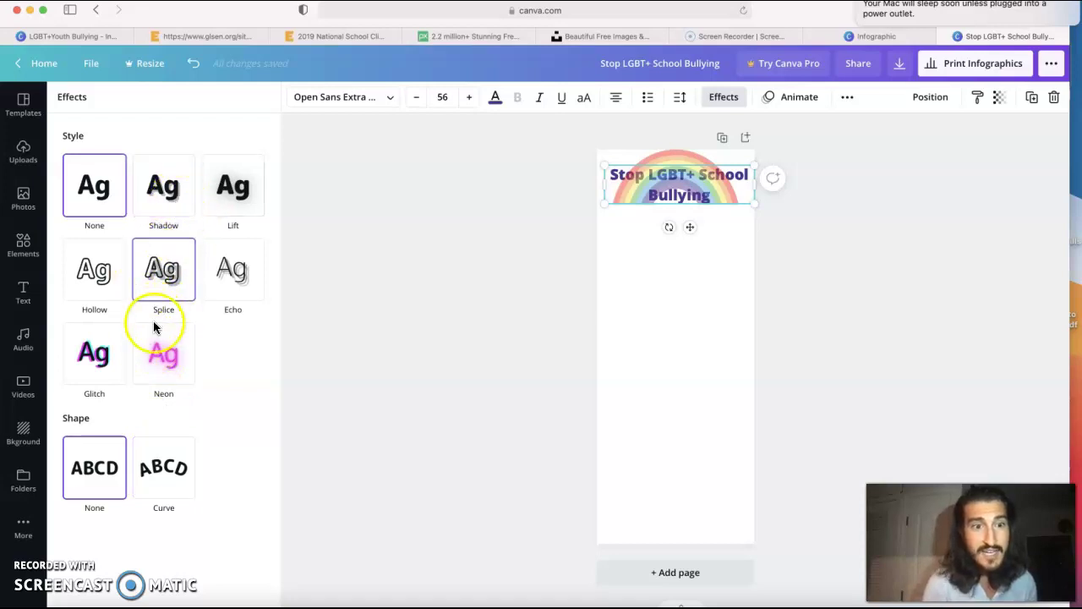
{"action": "left_click", "coordinate": [164, 354]}
{"action": "left_click", "coordinate": [96, 208]}
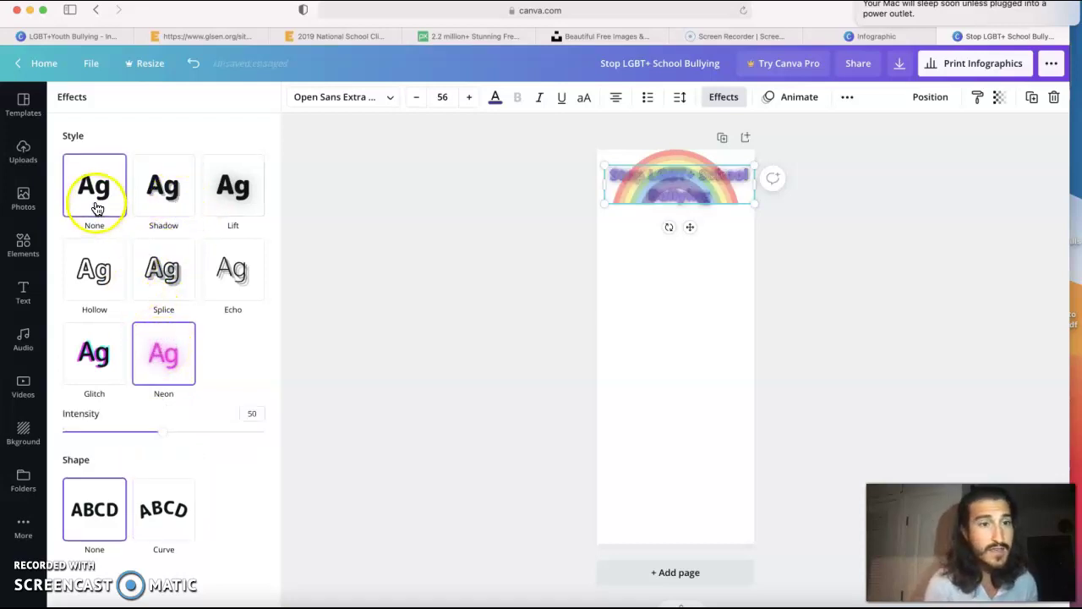
{"action": "left_click", "coordinate": [161, 478]}
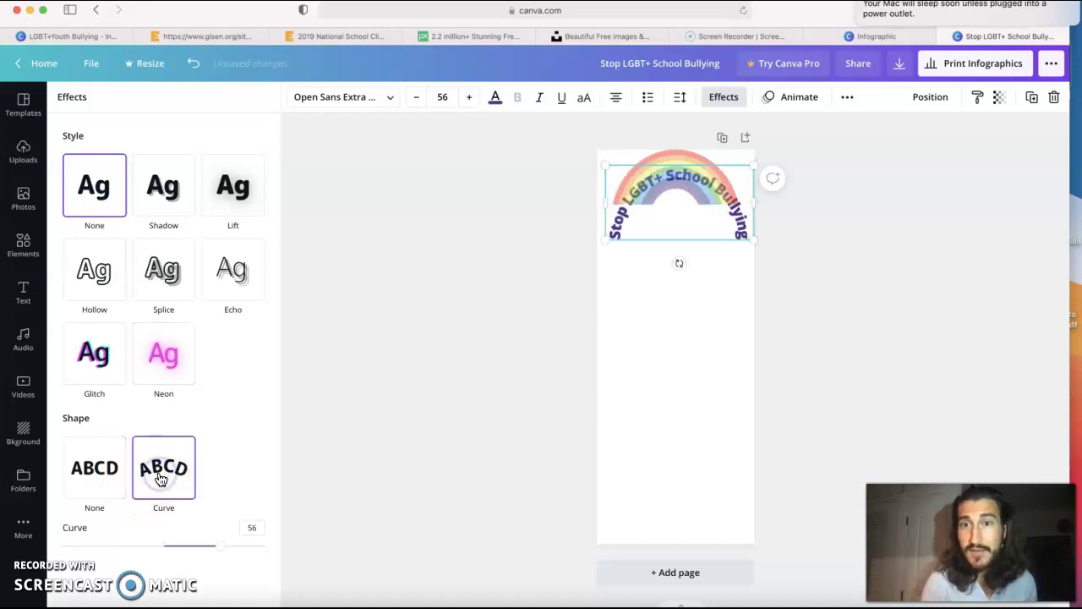
Enlarge the curved heading to a font size of 57.9 and stretch the rainbow slightly downward
{"action": "double_click", "coordinate": [678, 240]}
{"action": "left_click_drag", "start_coordinate": [608, 239], "coordinate": [584, 212]}
{"action": "left_click", "coordinate": [675, 157]}
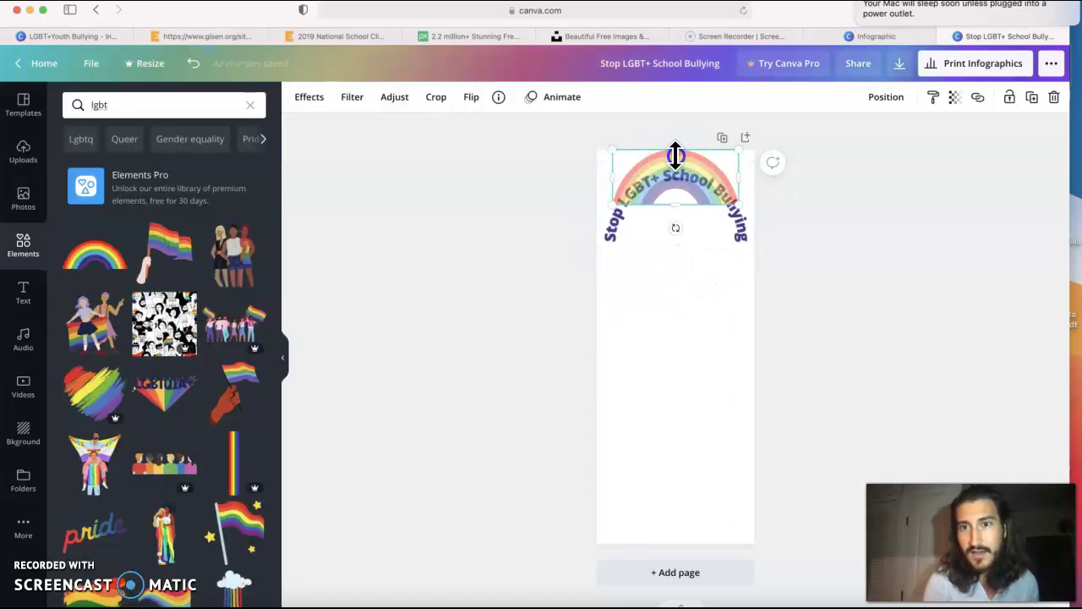
{"action": "left_click_drag", "start_coordinate": [676, 207], "coordinate": [679, 214]}
Shrink the curved heading and position it within the rainbow's arch
{"action": "left_click", "coordinate": [605, 214]}
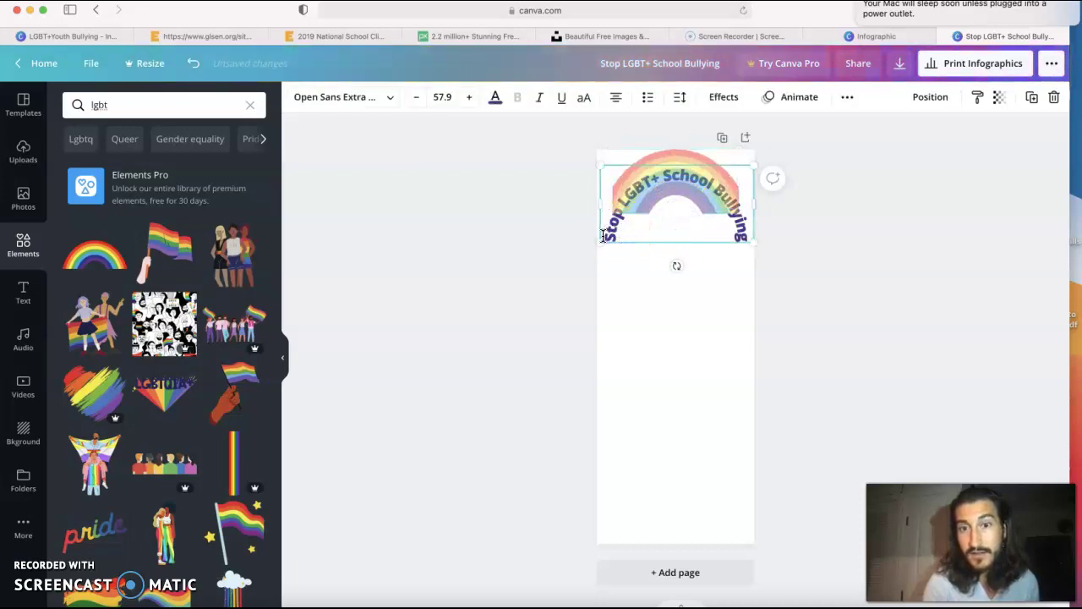
{"action": "left_click_drag", "start_coordinate": [599, 242], "coordinate": [624, 190]}
{"action": "mouse_move", "coordinate": [719, 189]}
{"action": "left_mouse_down"}
{"action": "mouse_move", "coordinate": [731, 188]}
{"action": "mouse_move", "coordinate": [684, 169]}
{"action": "mouse_move", "coordinate": [702, 178]}
{"action": "left_mouse_up"}
{"action": "mouse_move", "coordinate": [740, 214]}
{"action": "left_mouse_down"}
{"action": "mouse_move", "coordinate": [750, 221]}
{"action": "mouse_move", "coordinate": [732, 190]}
{"action": "mouse_move", "coordinate": [733, 199]}
{"action": "left_mouse_up"}
{"action": "left_click", "coordinate": [807, 210]}
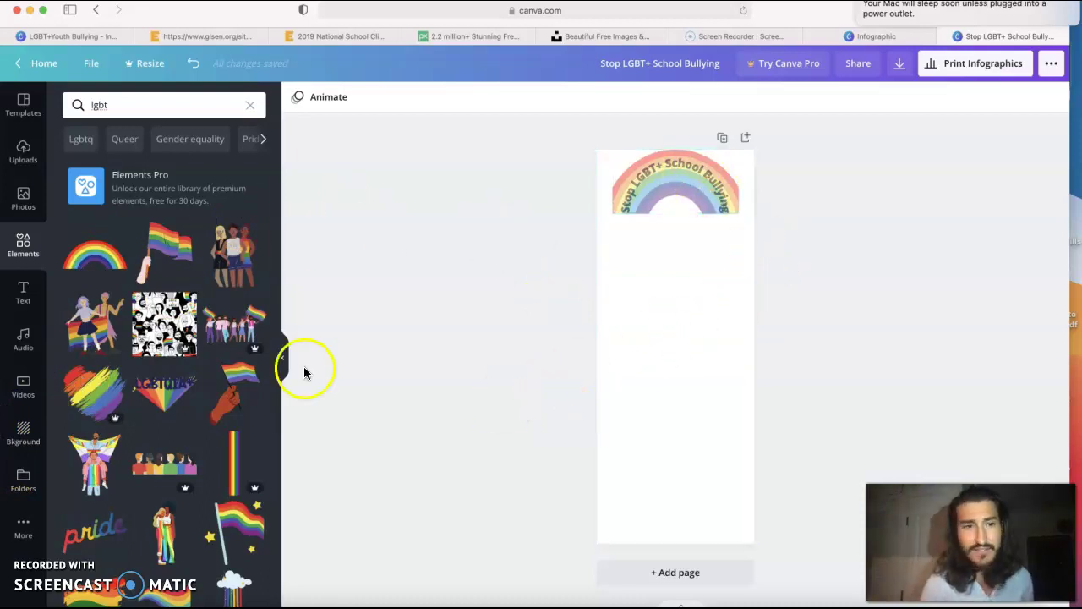
Try the turquoise gradient, wooden plank and yellow backgrounds, and set the grey cloudy texture as the page background
{"action": "left_click", "coordinate": [24, 431]}
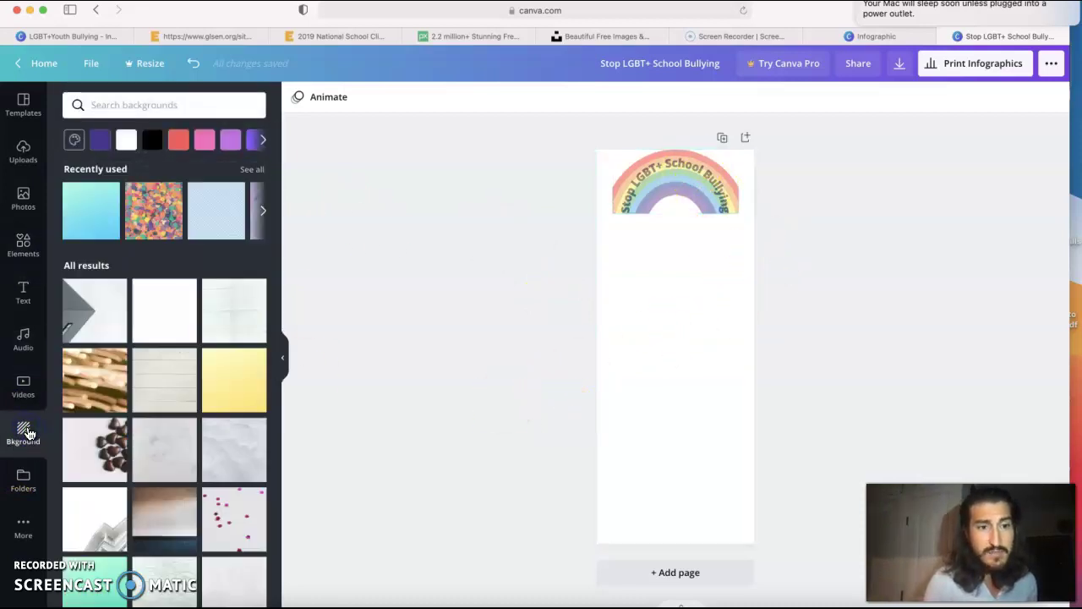
{"action": "left_click", "coordinate": [75, 206]}
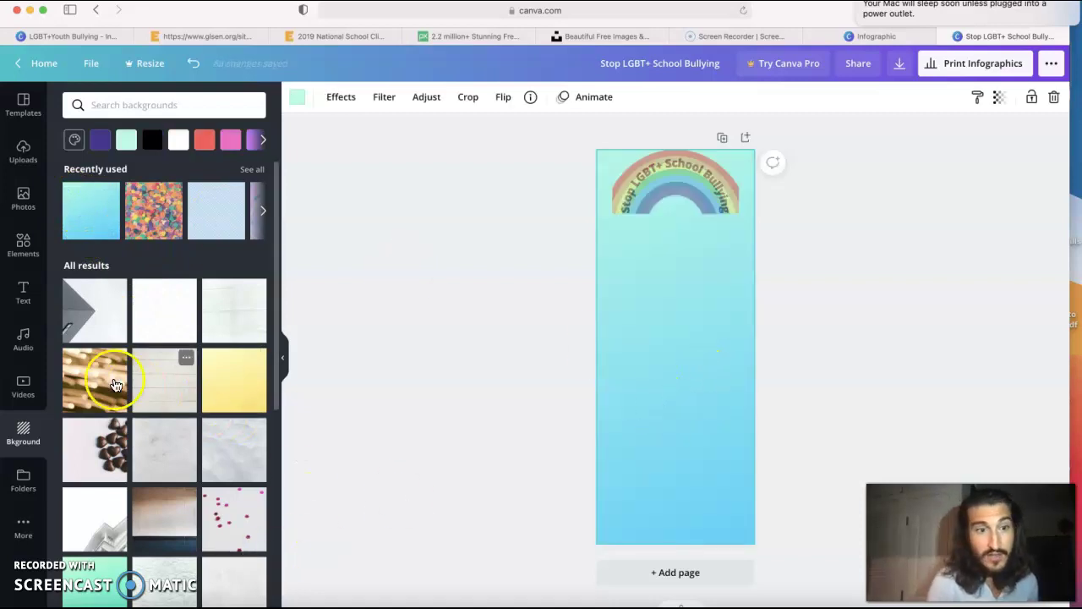
{"action": "left_click", "coordinate": [151, 394]}
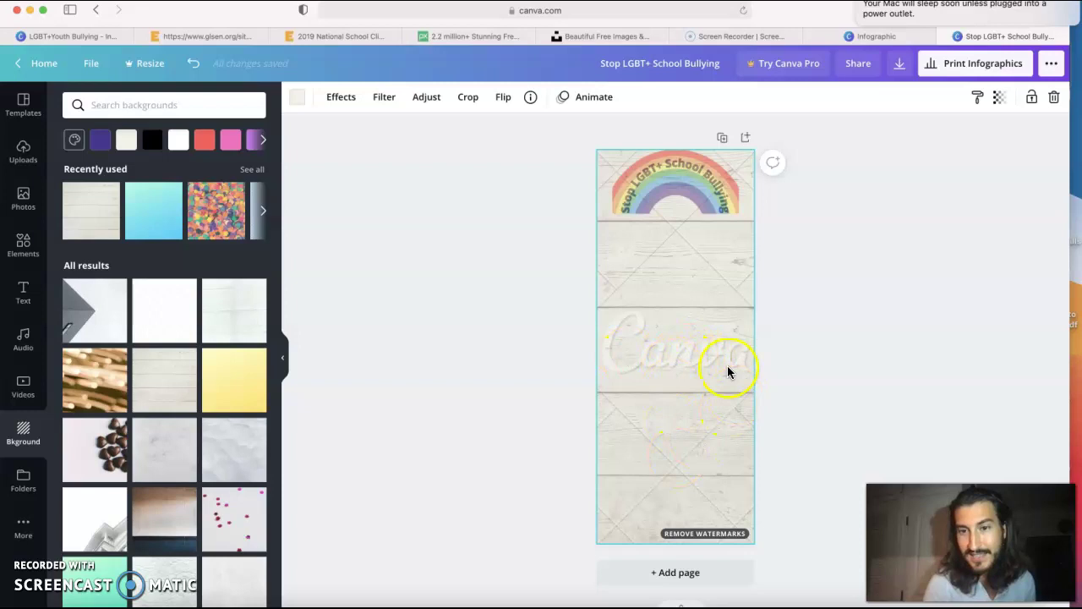
{"action": "left_click", "coordinate": [235, 383]}
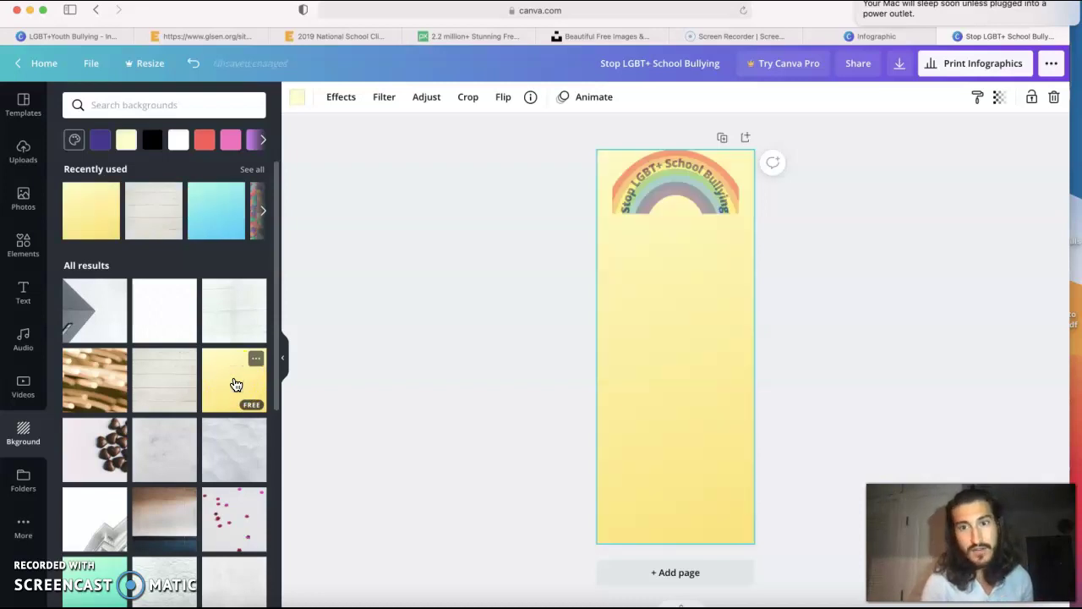
{"action": "left_click", "coordinate": [252, 464]}
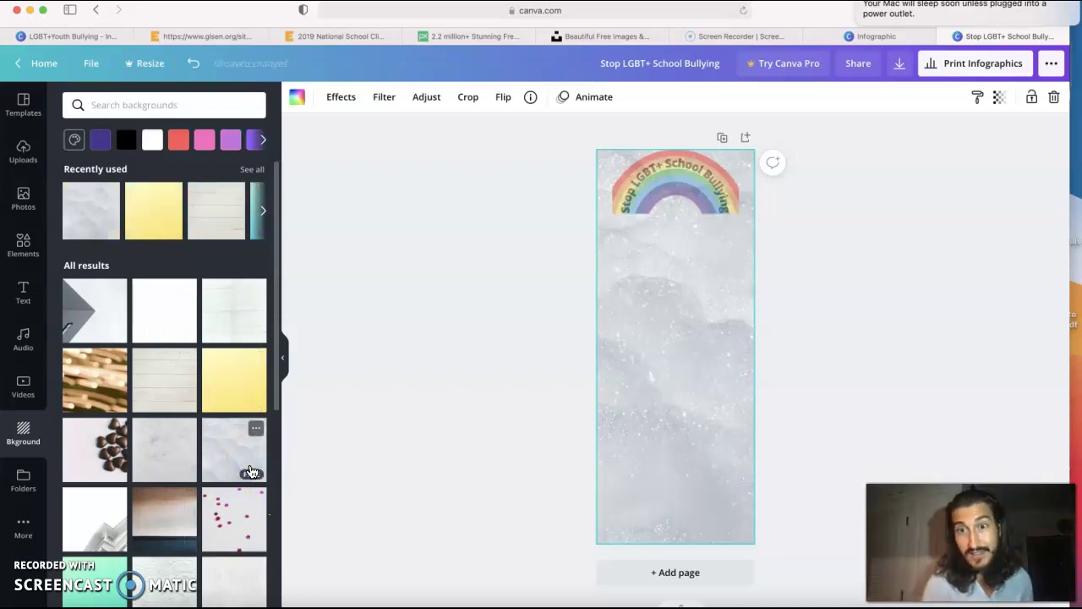
Switch to the LGBT+Youth Bullying design and examine the finished example's heading, statistics, call to action and sources at the foot
{"action": "left_click", "coordinate": [19, 247]}
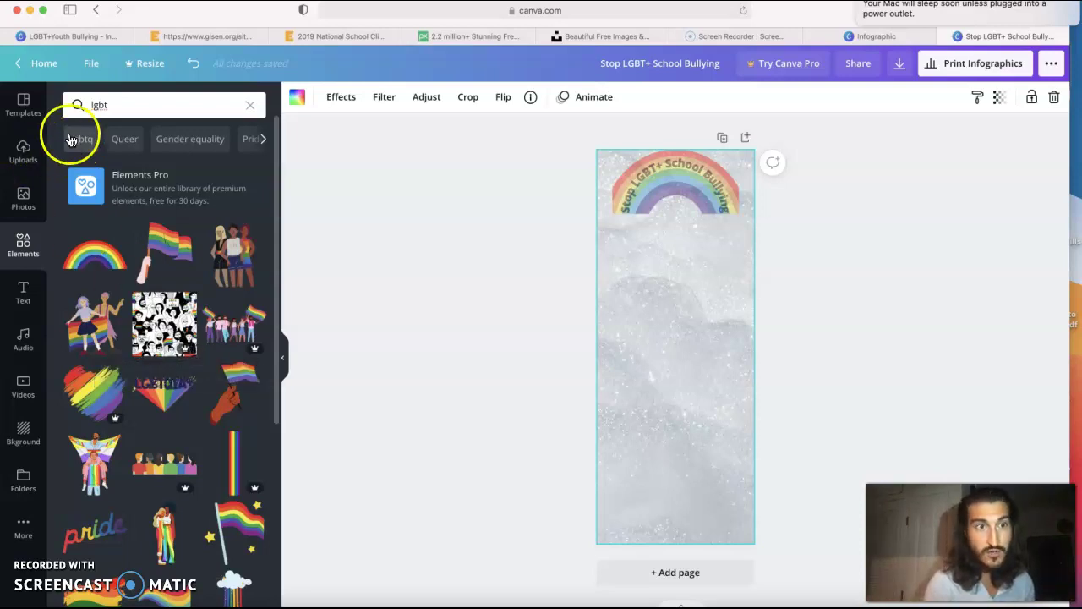
{"action": "left_click", "coordinate": [85, 37]}
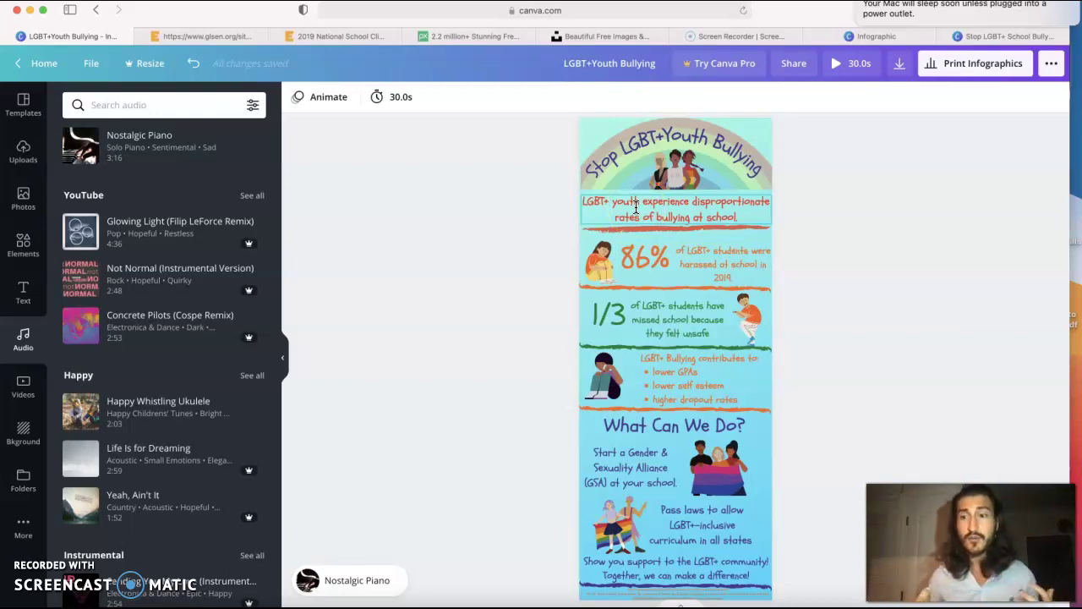
{"action": "left_click", "coordinate": [524, 227]}
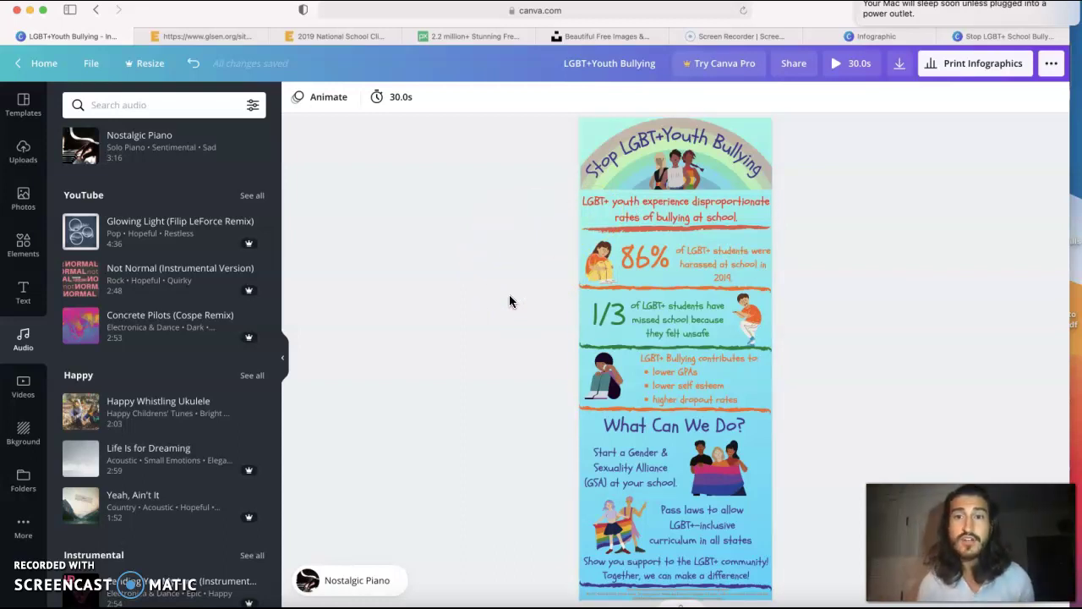
{"action": "left_click", "coordinate": [691, 379]}
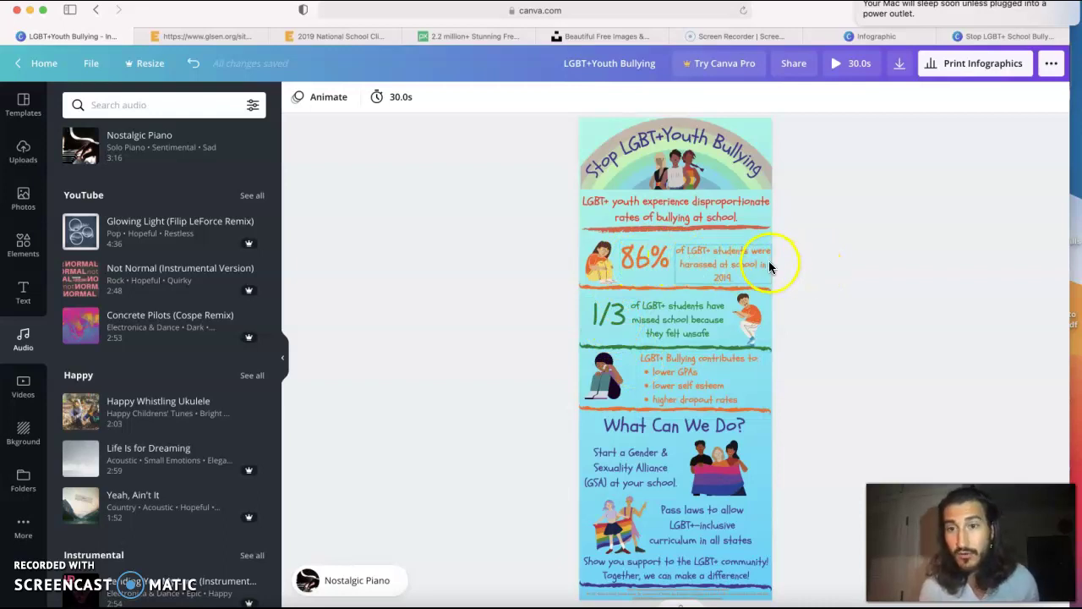
{"action": "scroll", "coordinate": [827, 481], "scroll_direction": "down", "scroll_amount": 1}
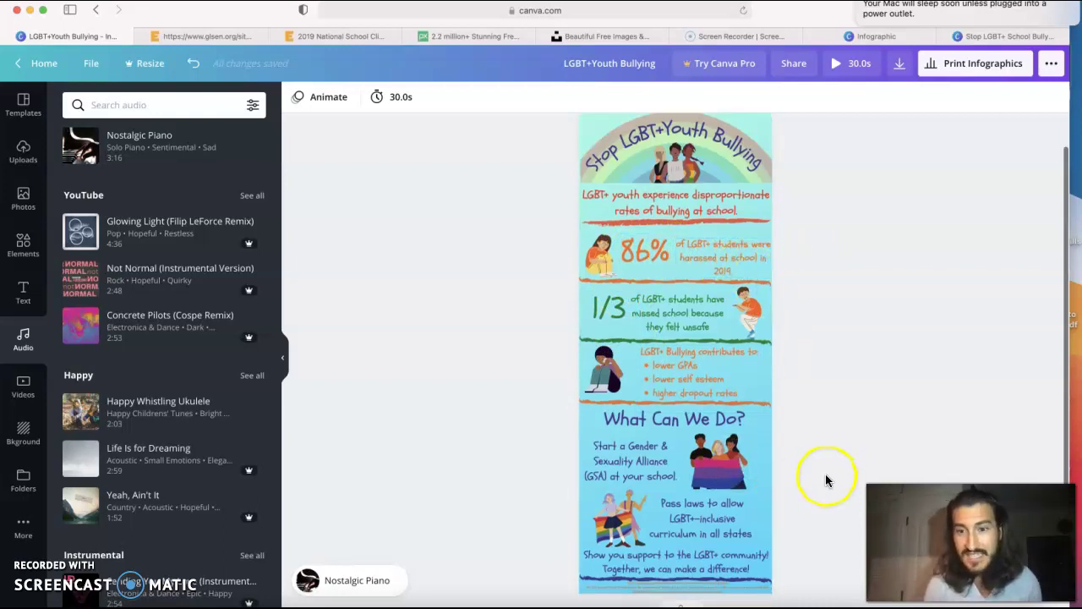
{"action": "scroll", "coordinate": [827, 480], "scroll_direction": "down", "scroll_amount": 3}
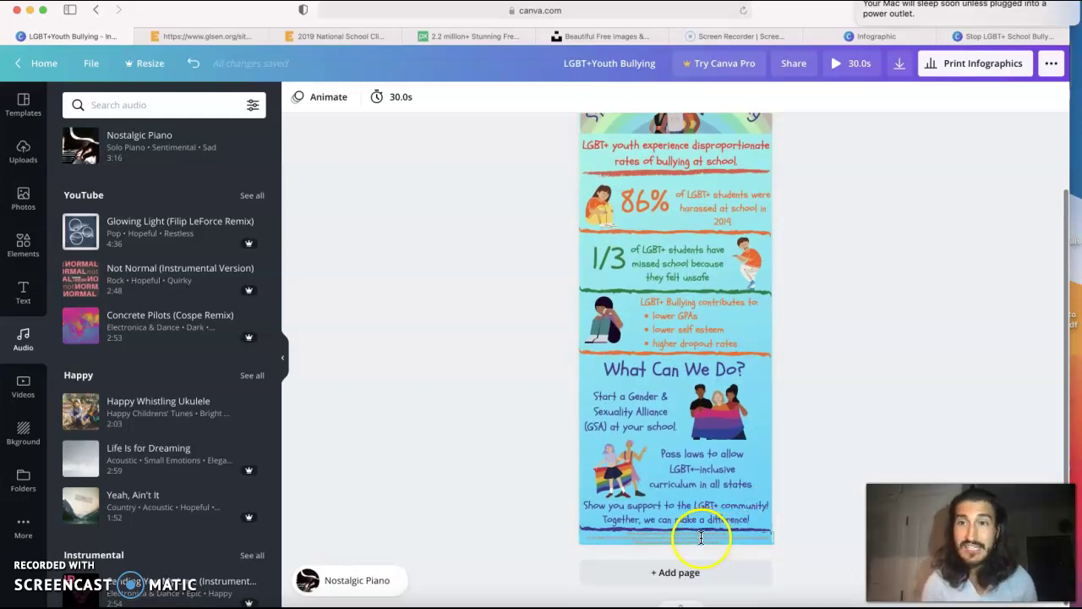
{"action": "scroll", "coordinate": [714, 473], "scroll_direction": "up", "scroll_amount": 3}
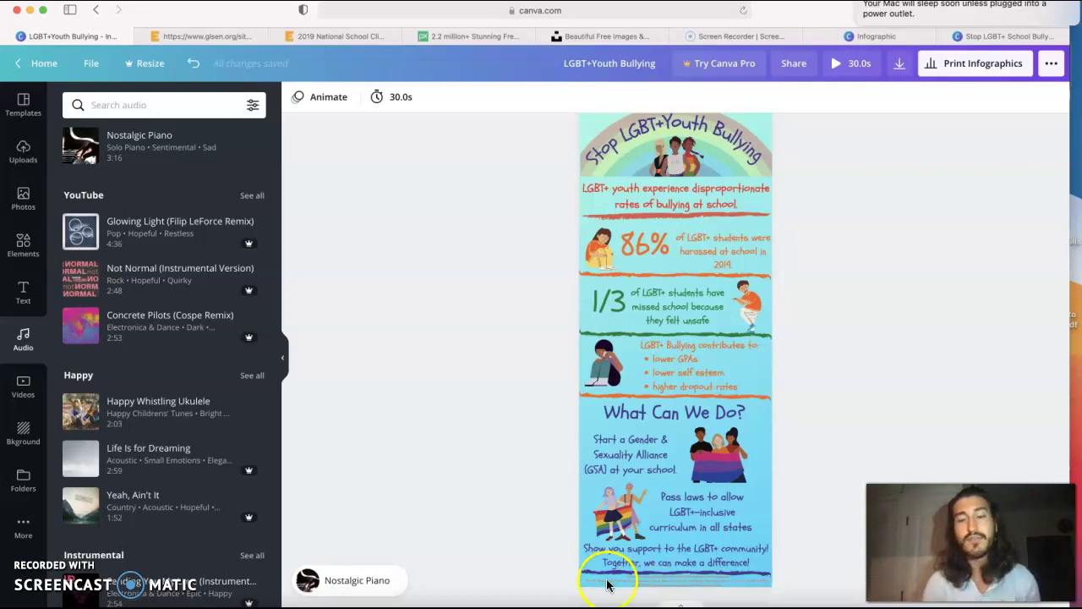
{"action": "left_click", "coordinate": [698, 599]}
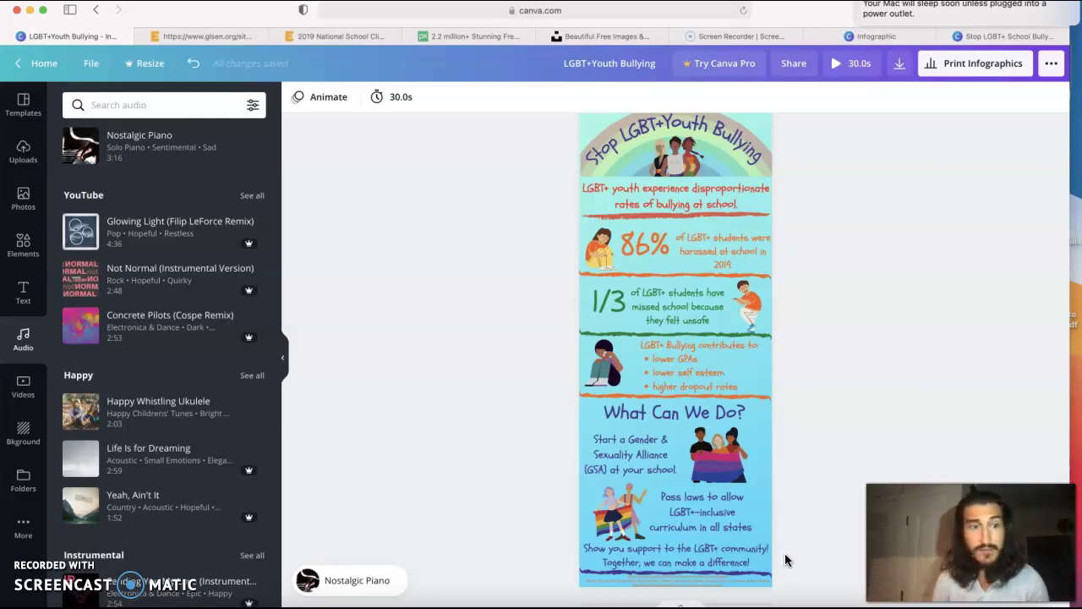
Browse the stock video categories and the audio tracks under YouTube, Happy and Instrumental that can be added to the infographic
{"action": "left_click", "coordinate": [24, 387]}
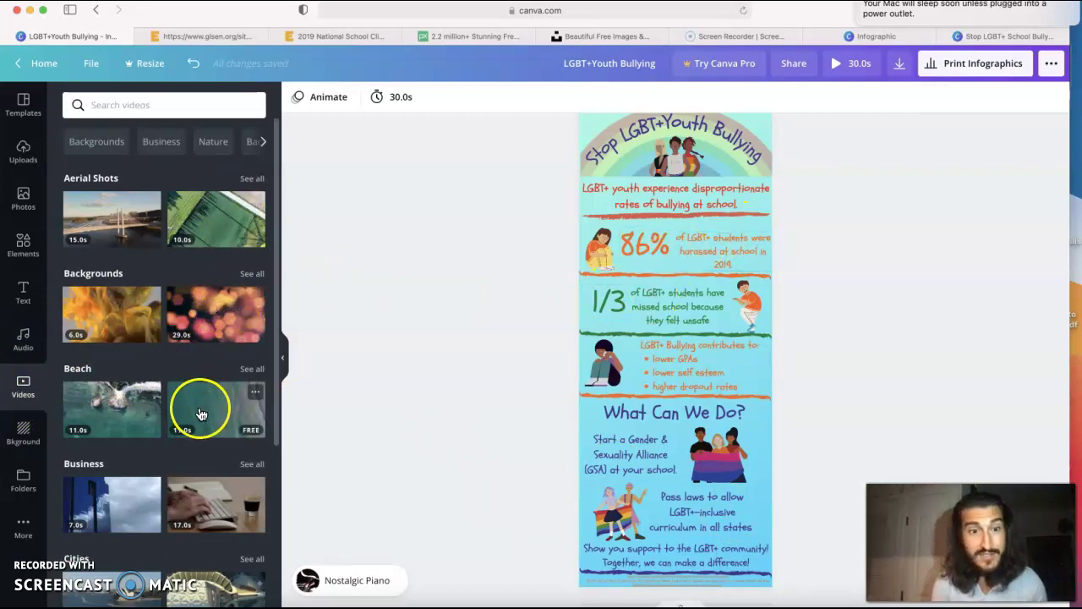
{"action": "scroll", "coordinate": [150, 491], "scroll_direction": "down", "scroll_amount": 2}
{"action": "scroll", "coordinate": [150, 491], "scroll_direction": "up", "scroll_amount": 2}
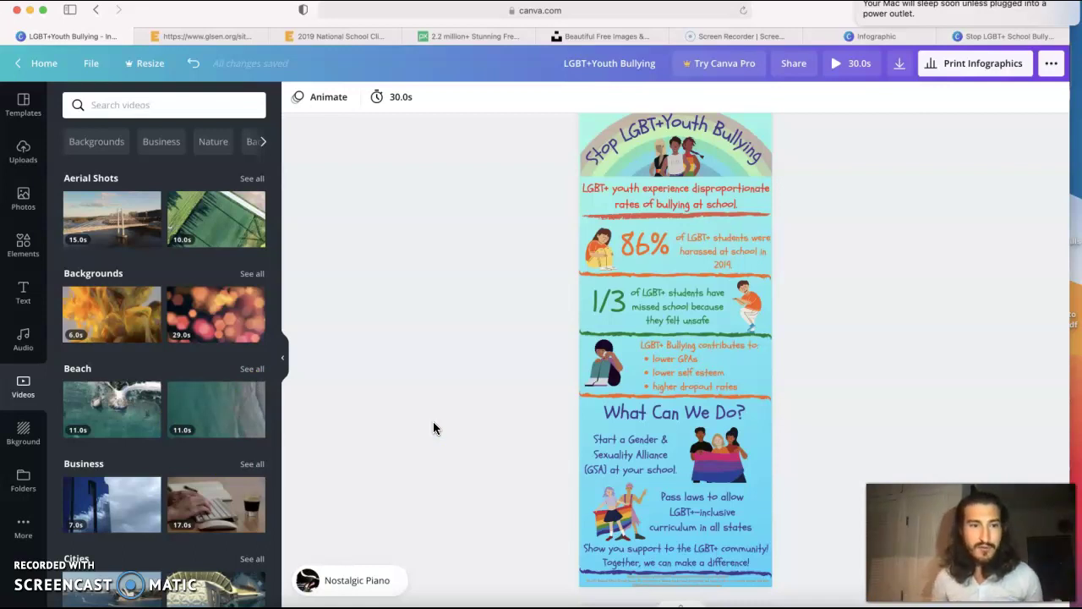
{"action": "left_click", "coordinate": [25, 339]}
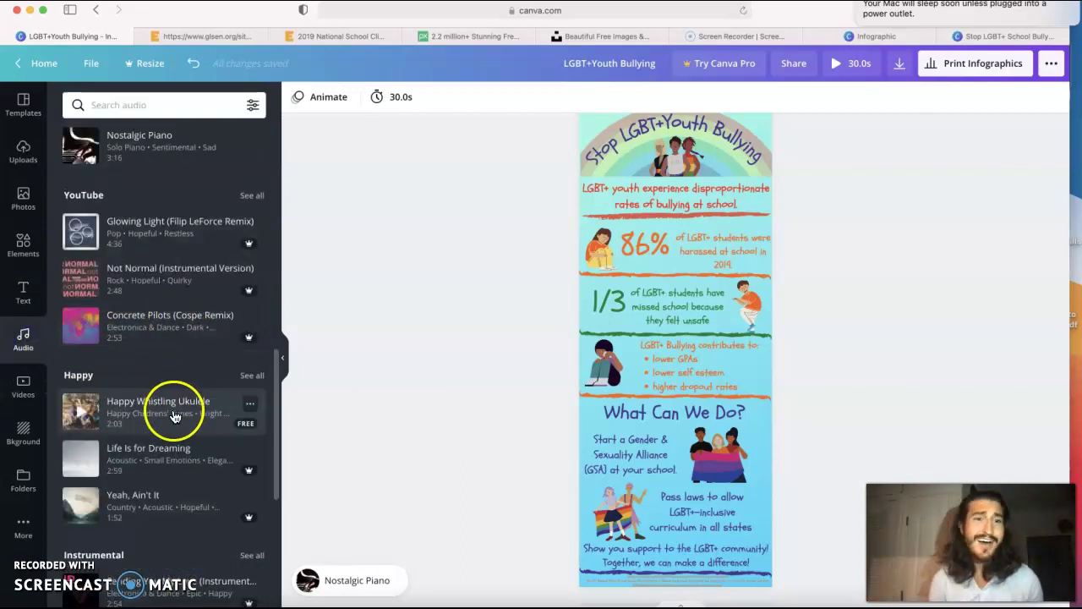
{"action": "scroll", "coordinate": [174, 417], "scroll_direction": "down", "scroll_amount": 1}
{"action": "scroll", "coordinate": [173, 421], "scroll_direction": "down", "scroll_amount": 4}
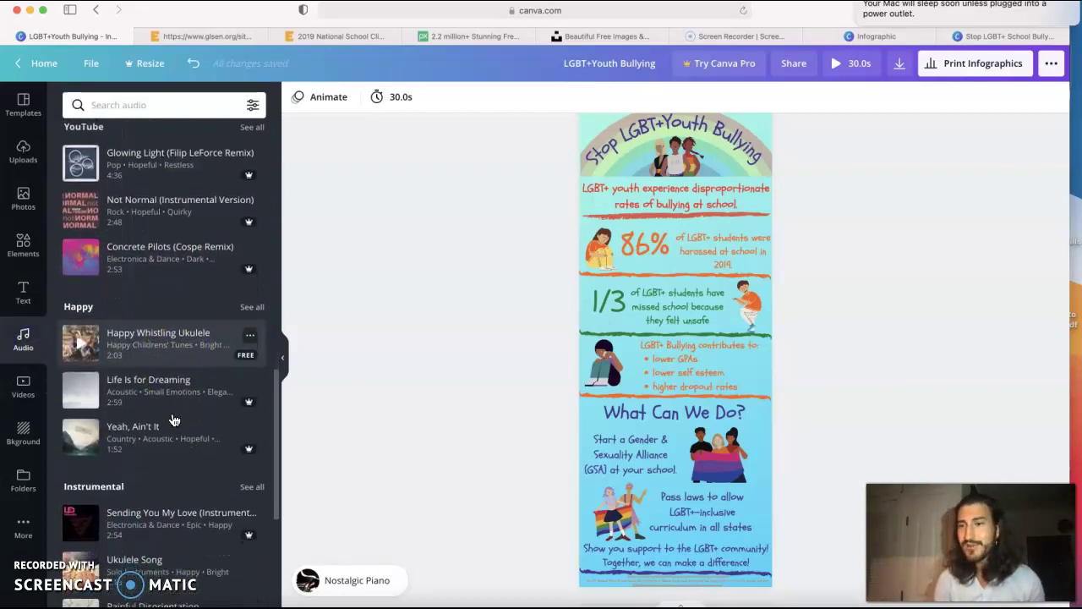
{"action": "scroll", "coordinate": [173, 420], "scroll_direction": "down", "scroll_amount": 1}
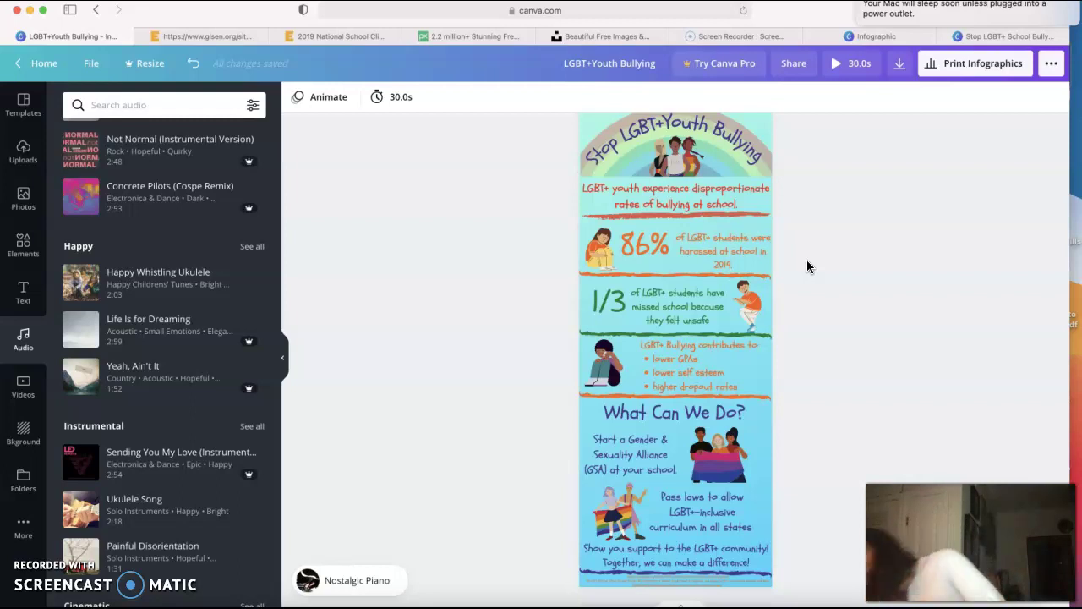
Download the LGBT+Youth Bullying design as PDF Print without crop marks and bleed, and dismiss the Canva Pro offer
{"action": "left_click", "coordinate": [900, 65]}
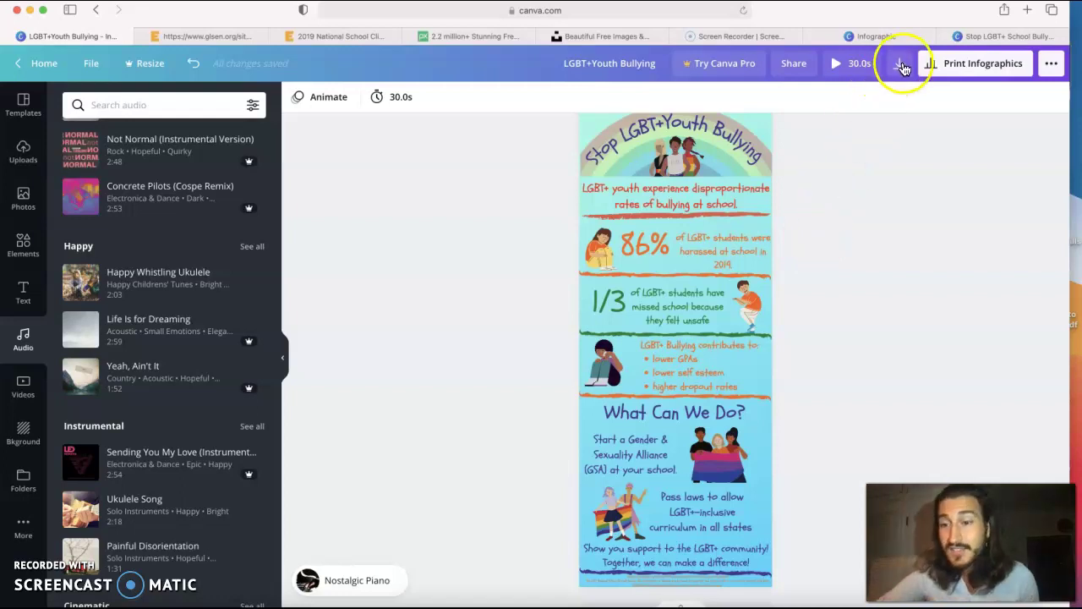
{"action": "left_click", "coordinate": [894, 82]}
{"action": "left_click", "coordinate": [900, 67]}
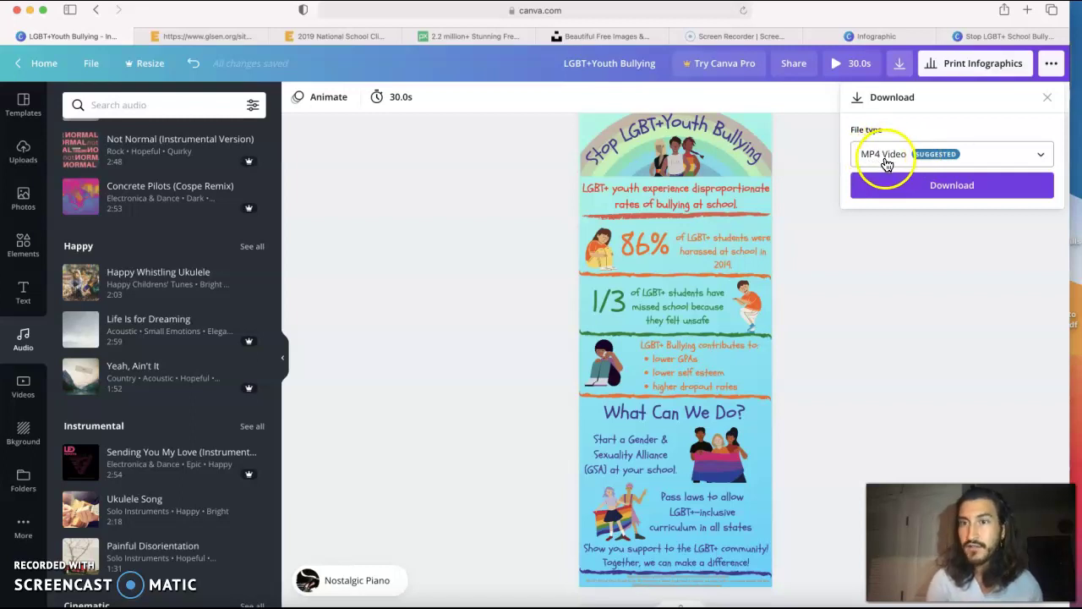
{"action": "left_click", "coordinate": [1015, 164]}
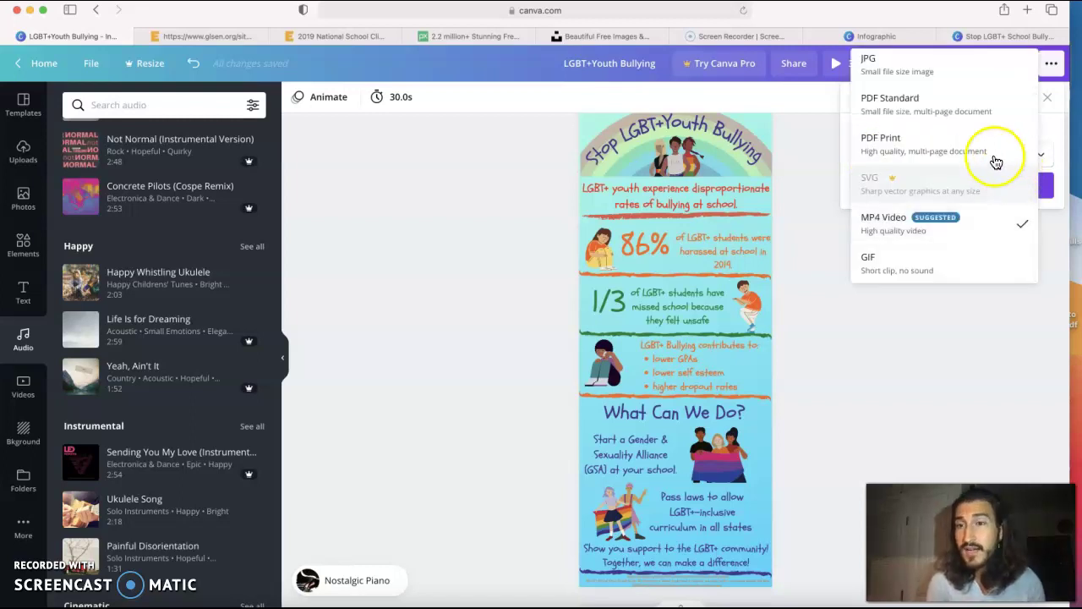
{"action": "left_click", "coordinate": [884, 159]}
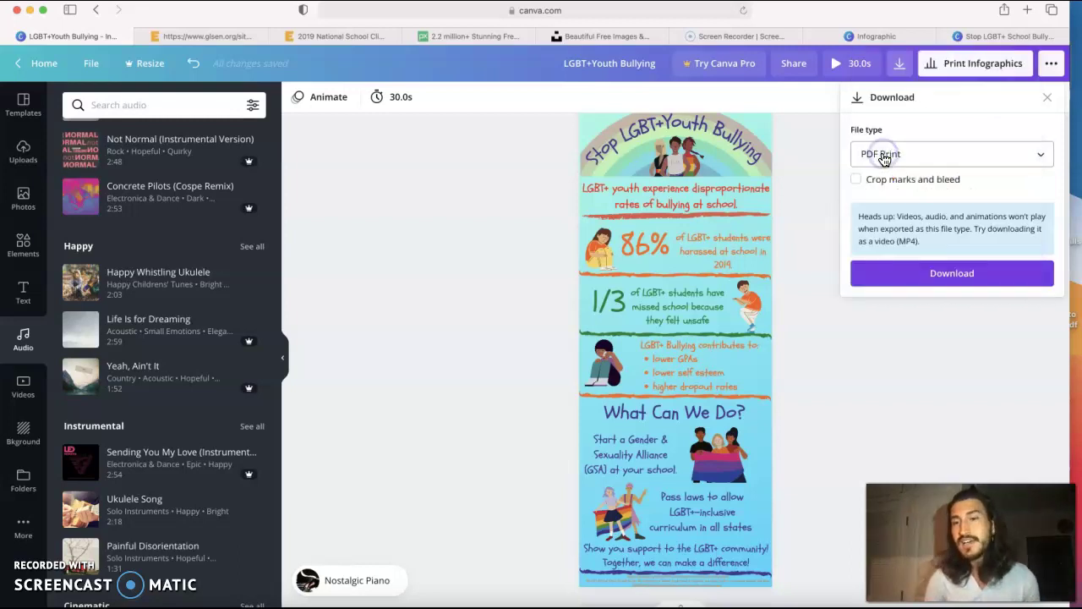
{"action": "left_click", "coordinate": [932, 282]}
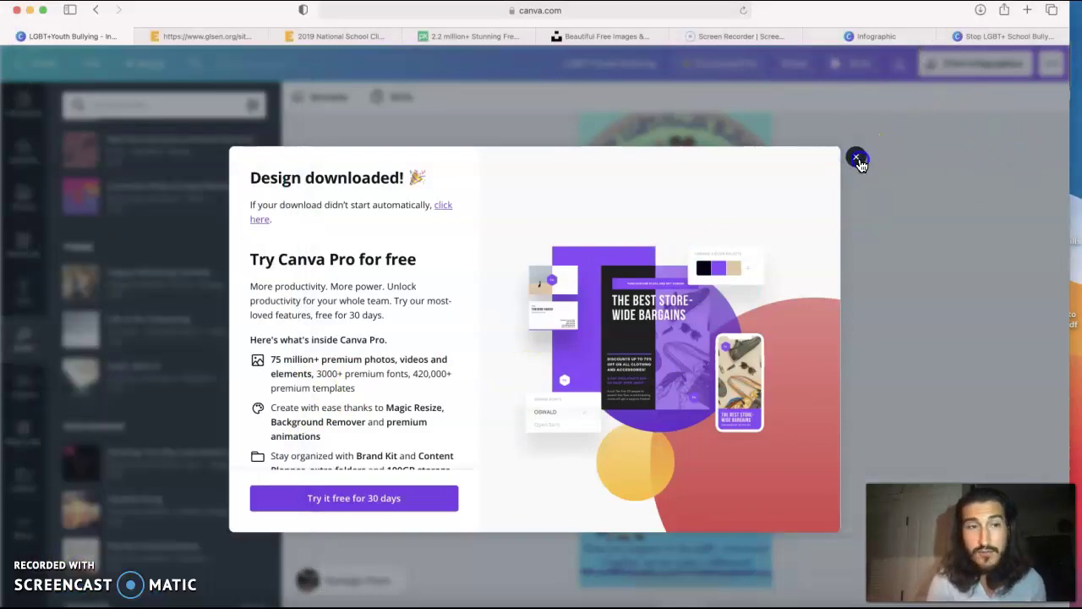
{"action": "left_click", "coordinate": [858, 160]}
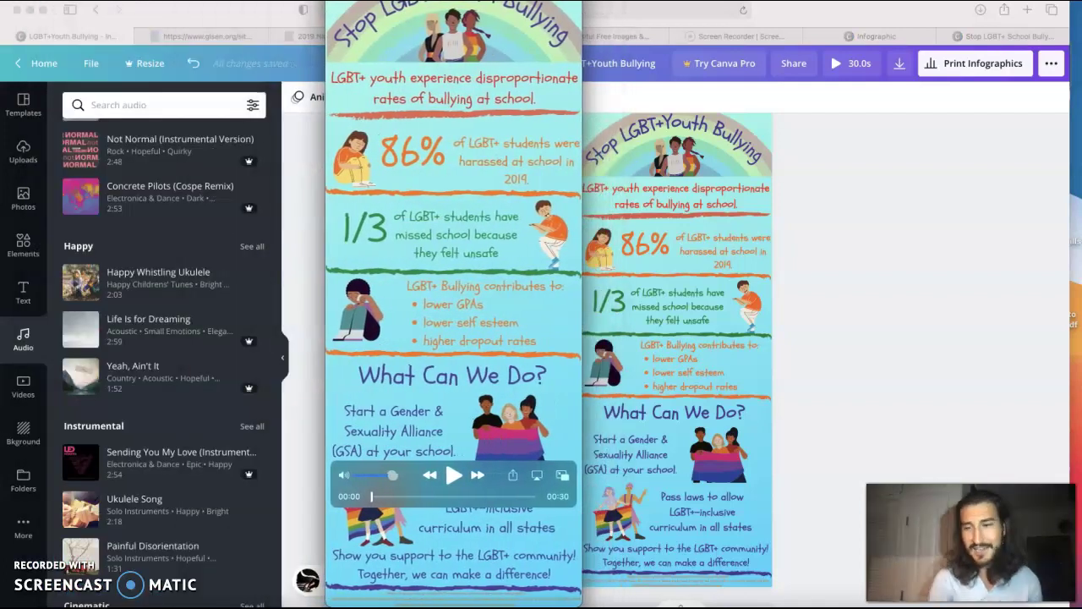
Switch to the video player with LGBT+Youth Bullying Infographic.mp4, play it to about 00:15 and pause it
{"action": "left_click", "coordinate": [452, 476]}
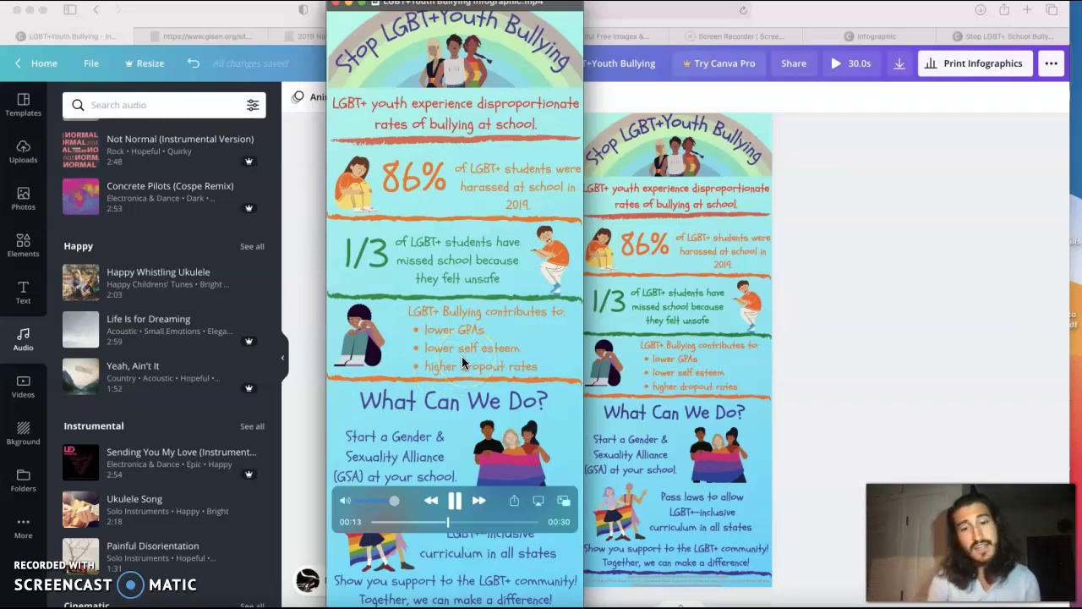
{"action": "left_click", "coordinate": [455, 502]}
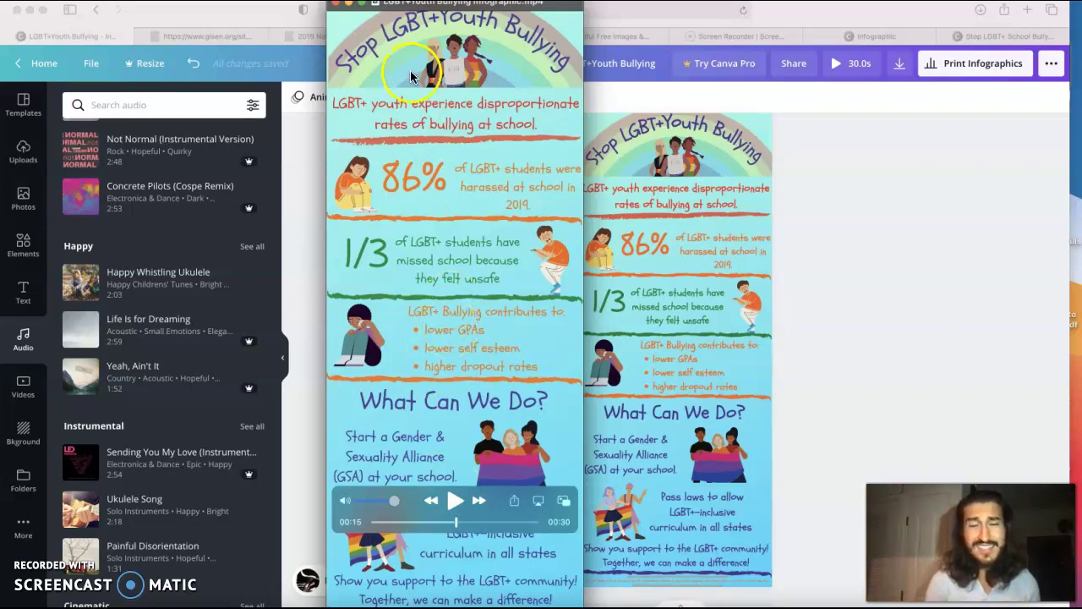
{"action": "left_click_drag", "start_coordinate": [423, 9], "coordinate": [421, 11]}
{"action": "left_click", "coordinate": [334, 6]}
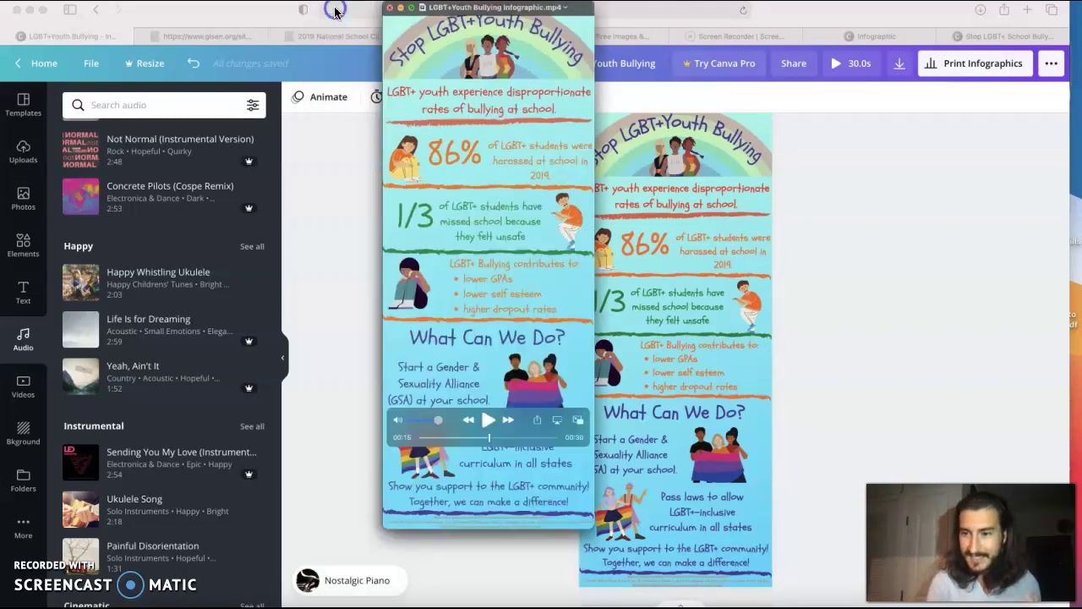